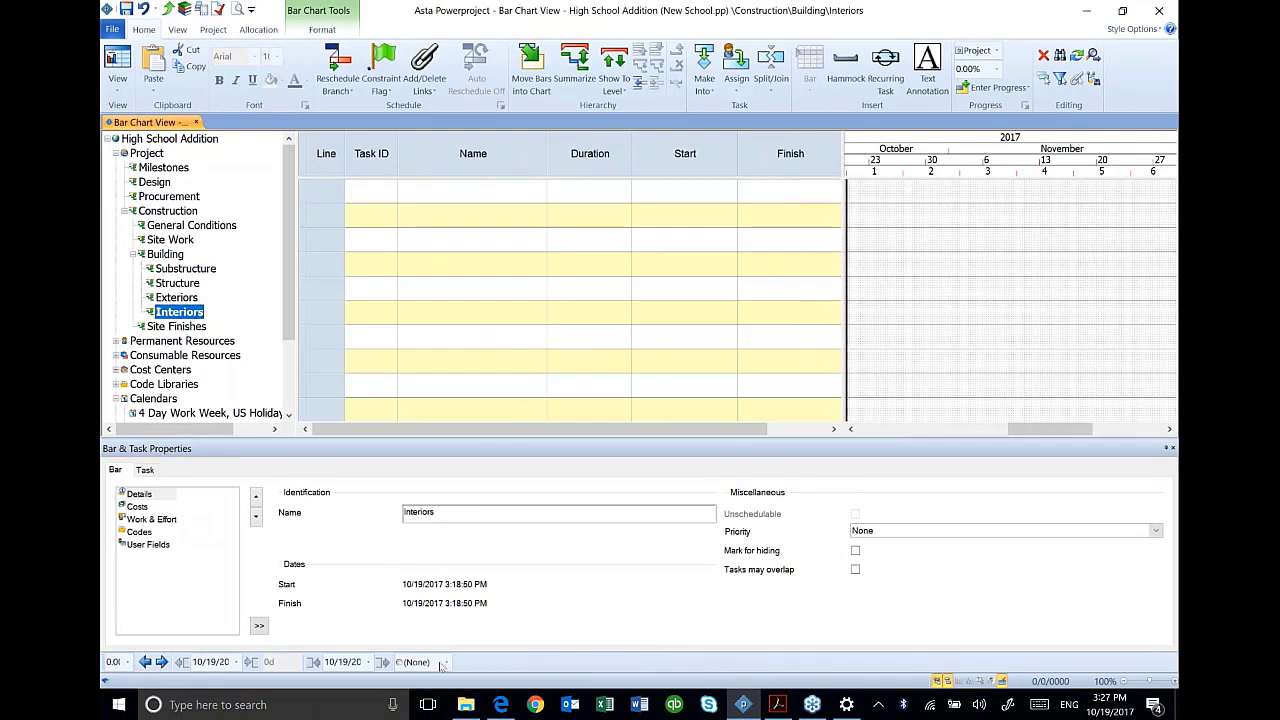
Open the "activities - Copy" workbook from the 3 hour Intro folder in Excel and maximize its window
click(466, 704)
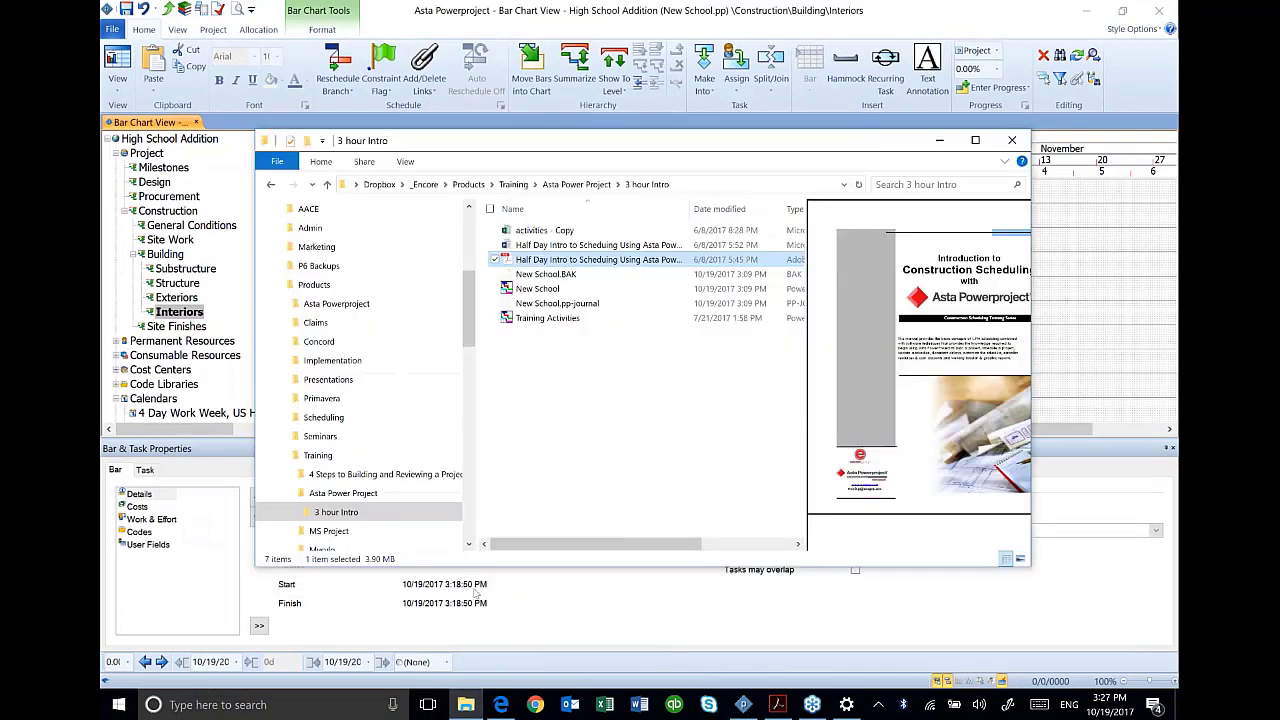
double_click(534, 230)
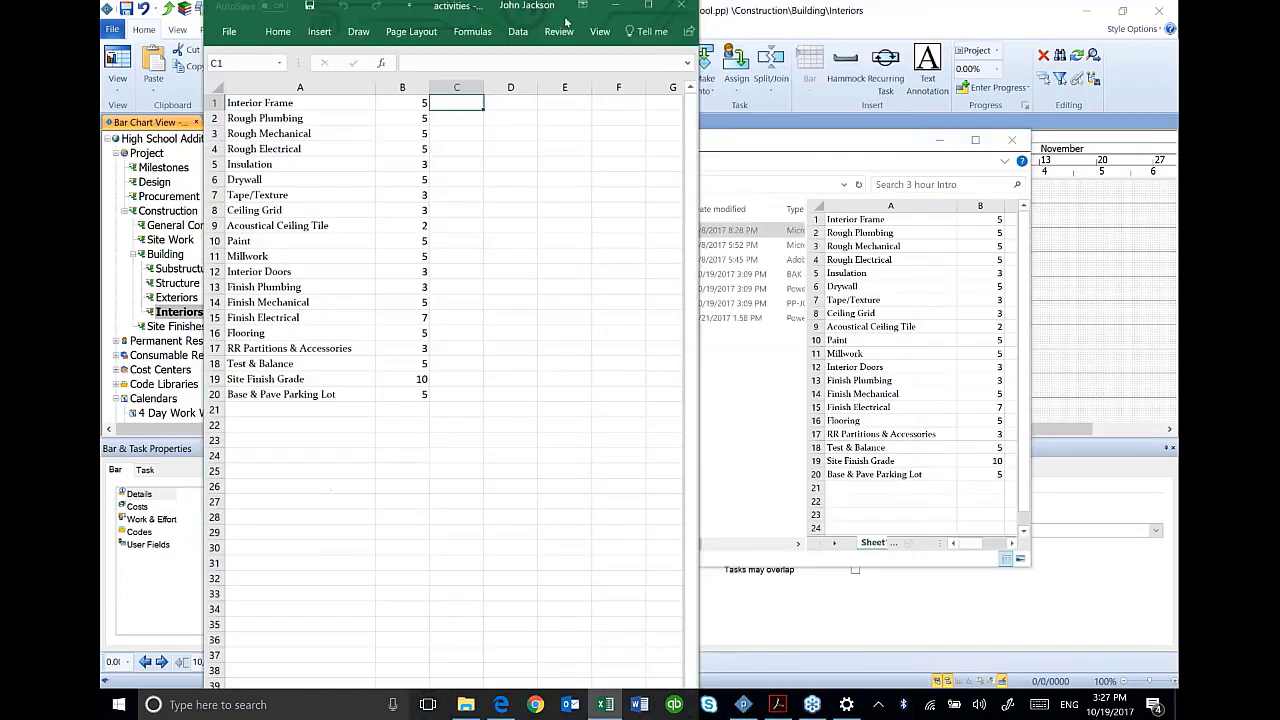
double_click(566, 20)
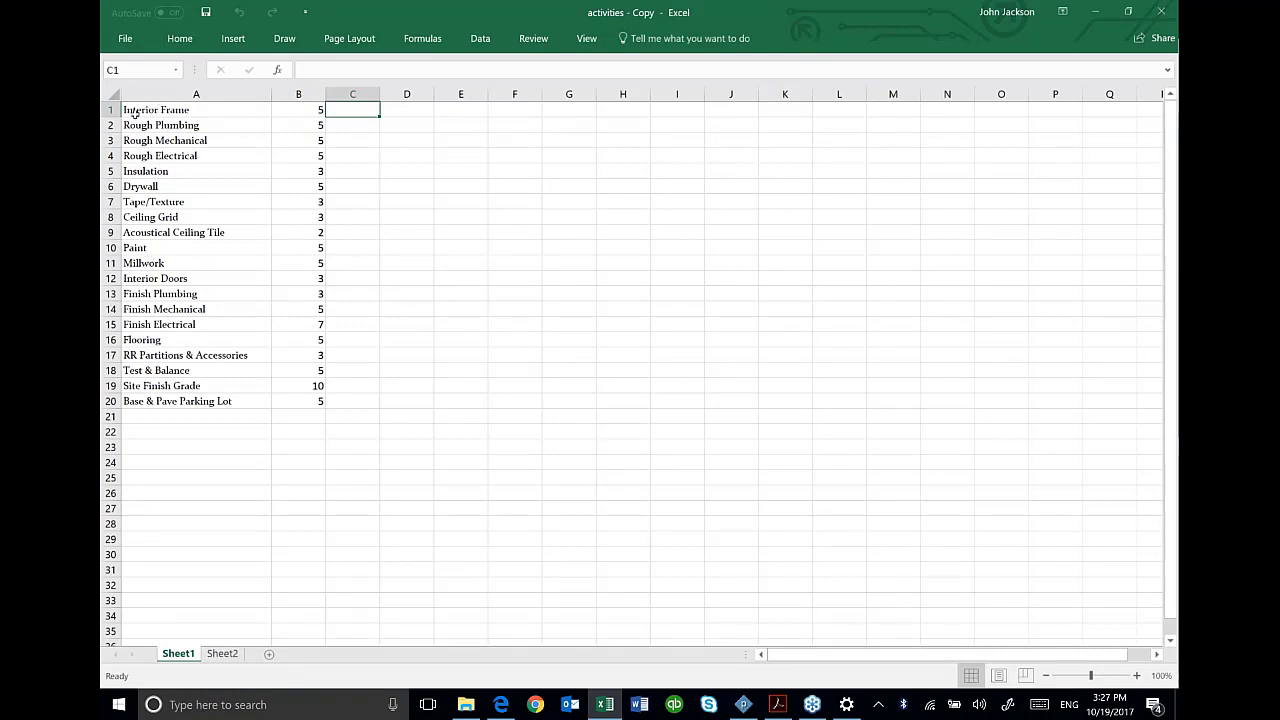
Enter d in cell C1 and fill it down through C20 beside the activity durations
click(315, 109)
drag(315, 109, 315, 109)
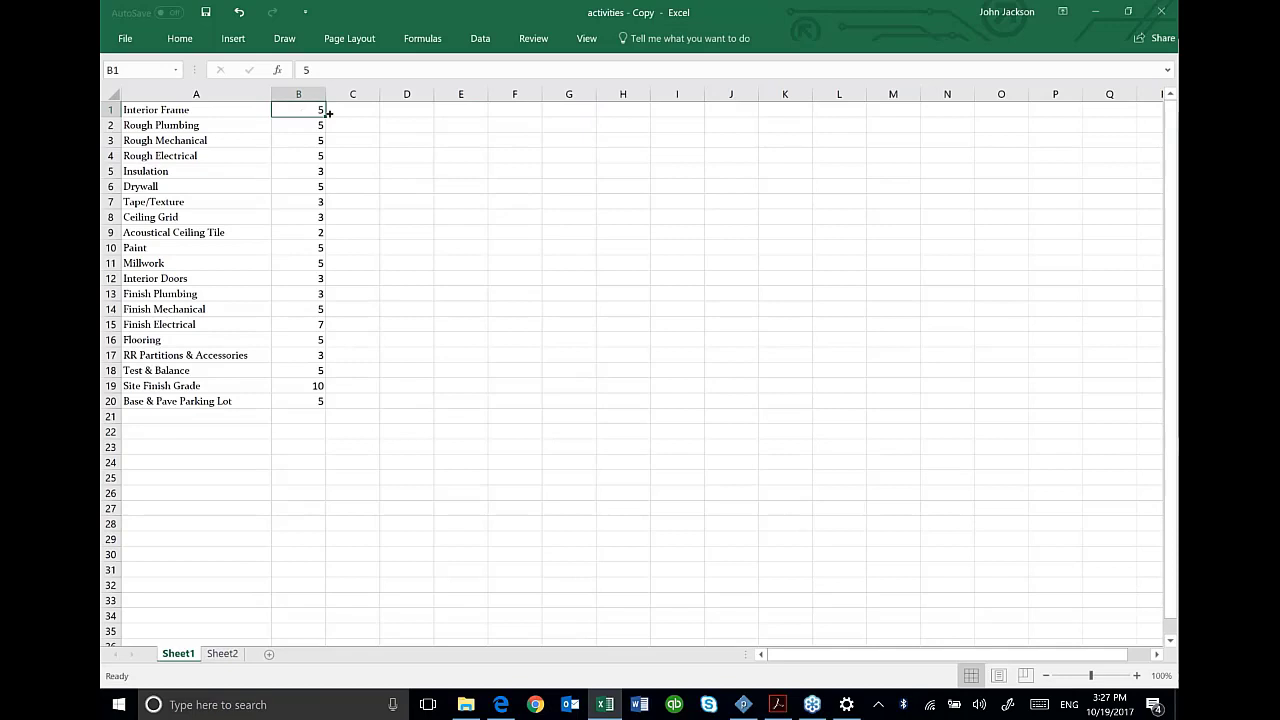
click(352, 109)
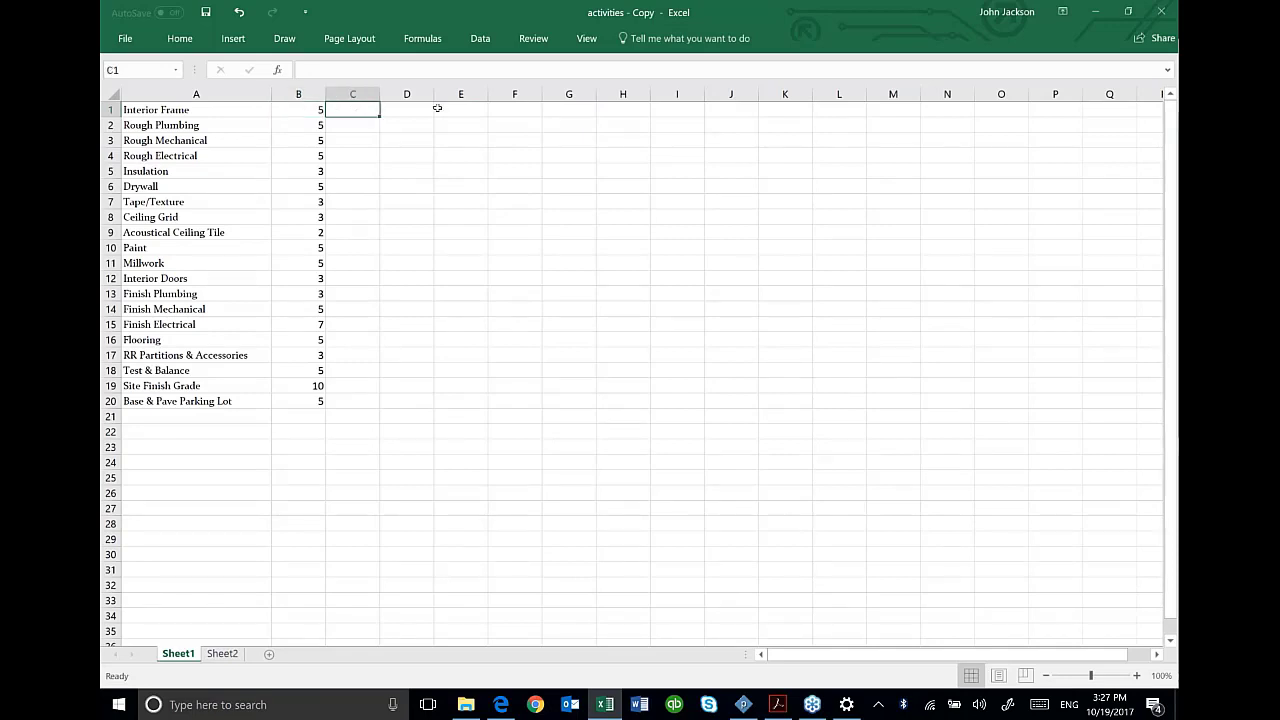
text(d)
key(Return)
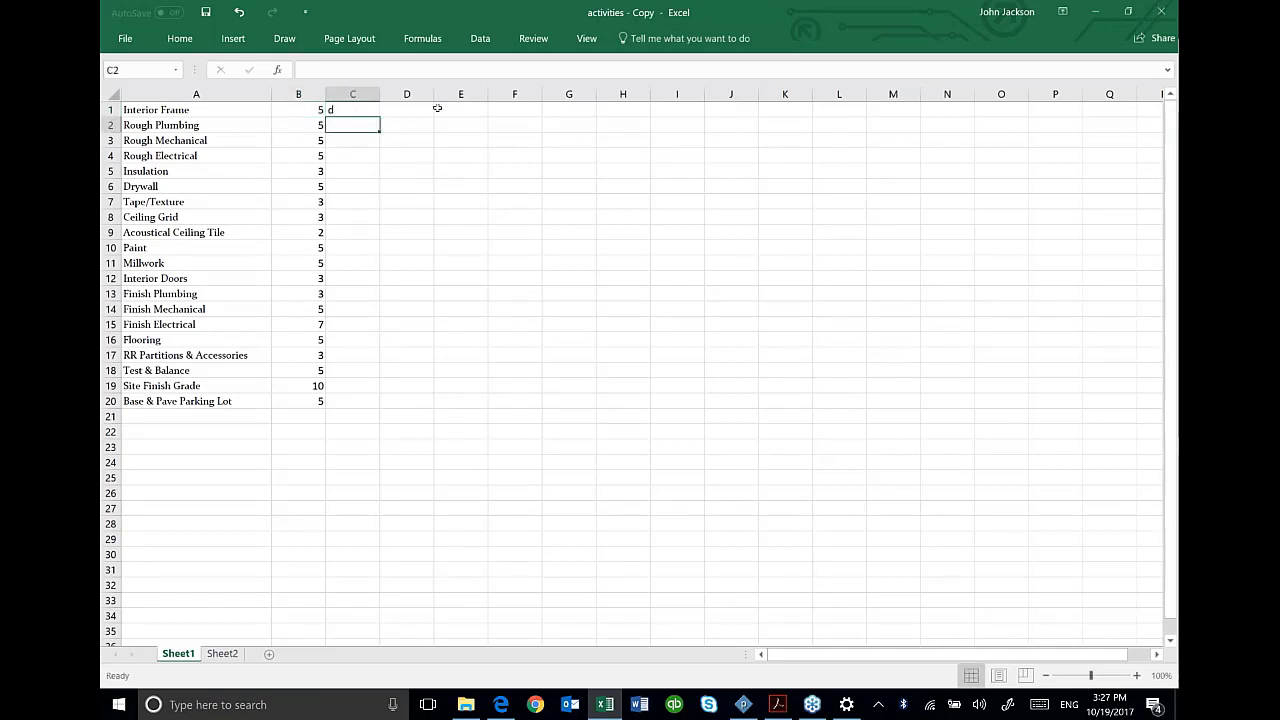
click(358, 110)
drag(378, 116, 351, 403)
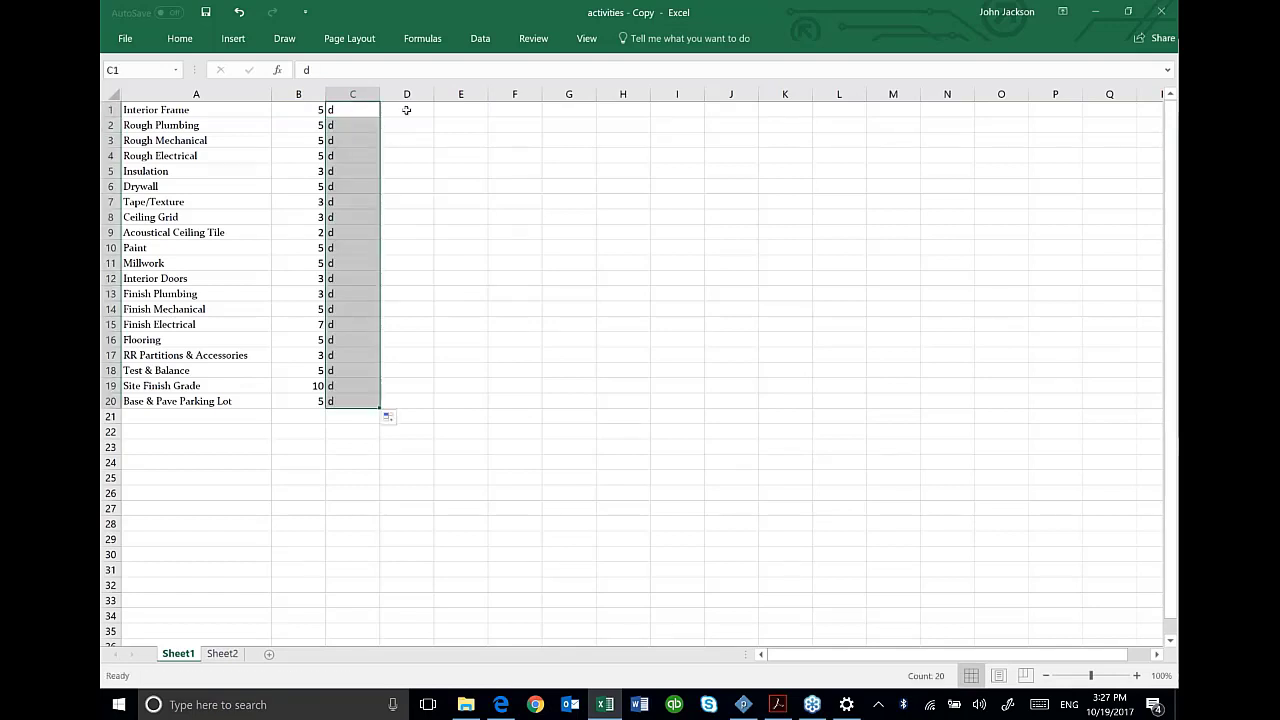
Enter =CONCAT(B1,C1) in cell D1 and fill the formula down through D20
click(406, 110)
text(=)
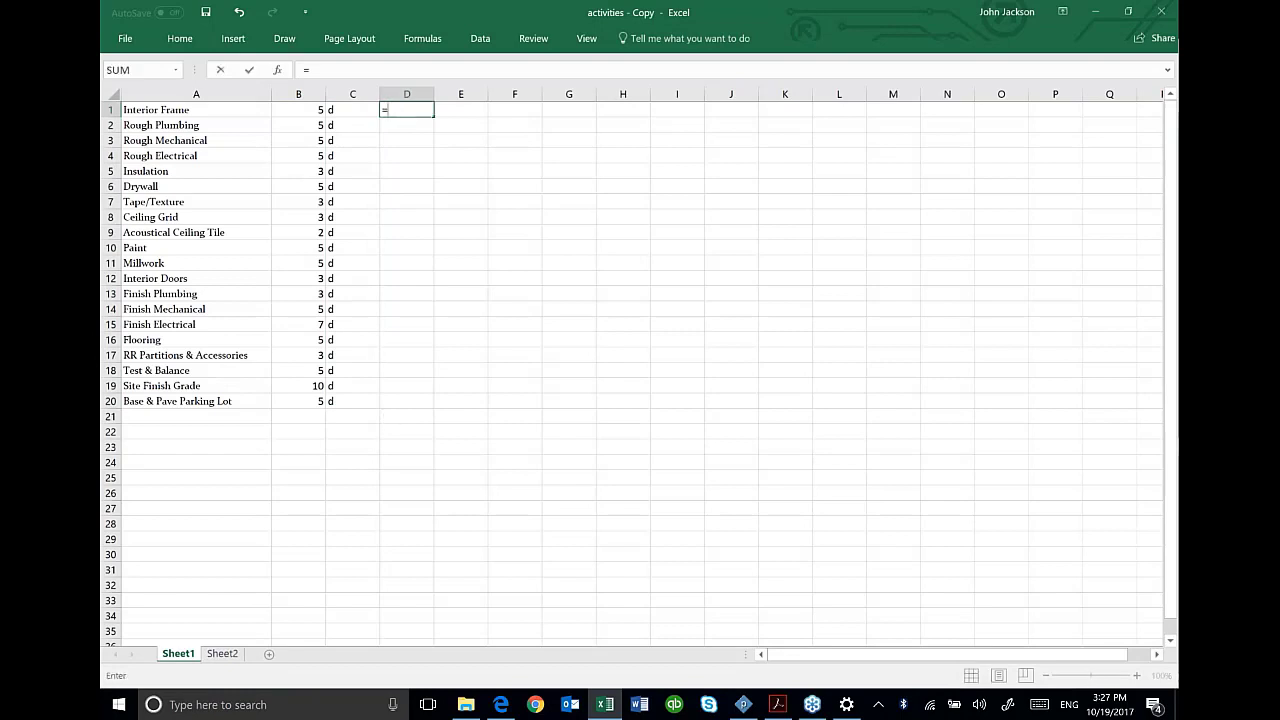
text(con)
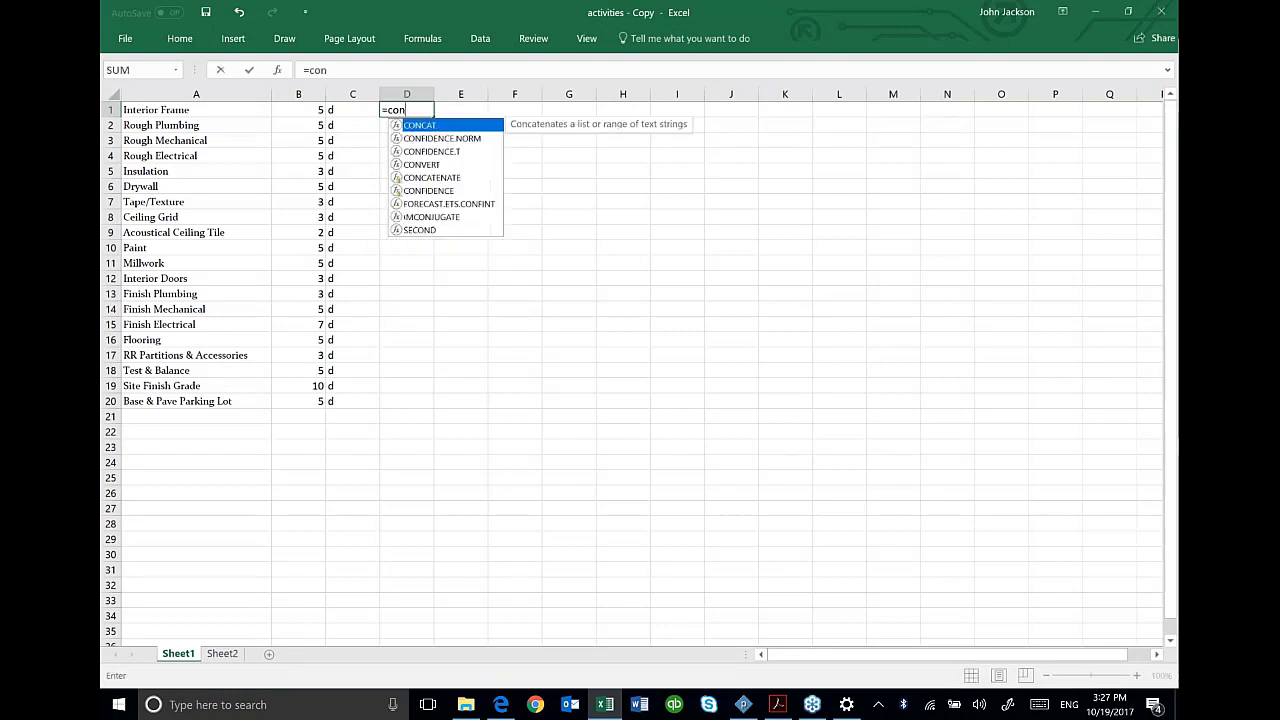
text(c)
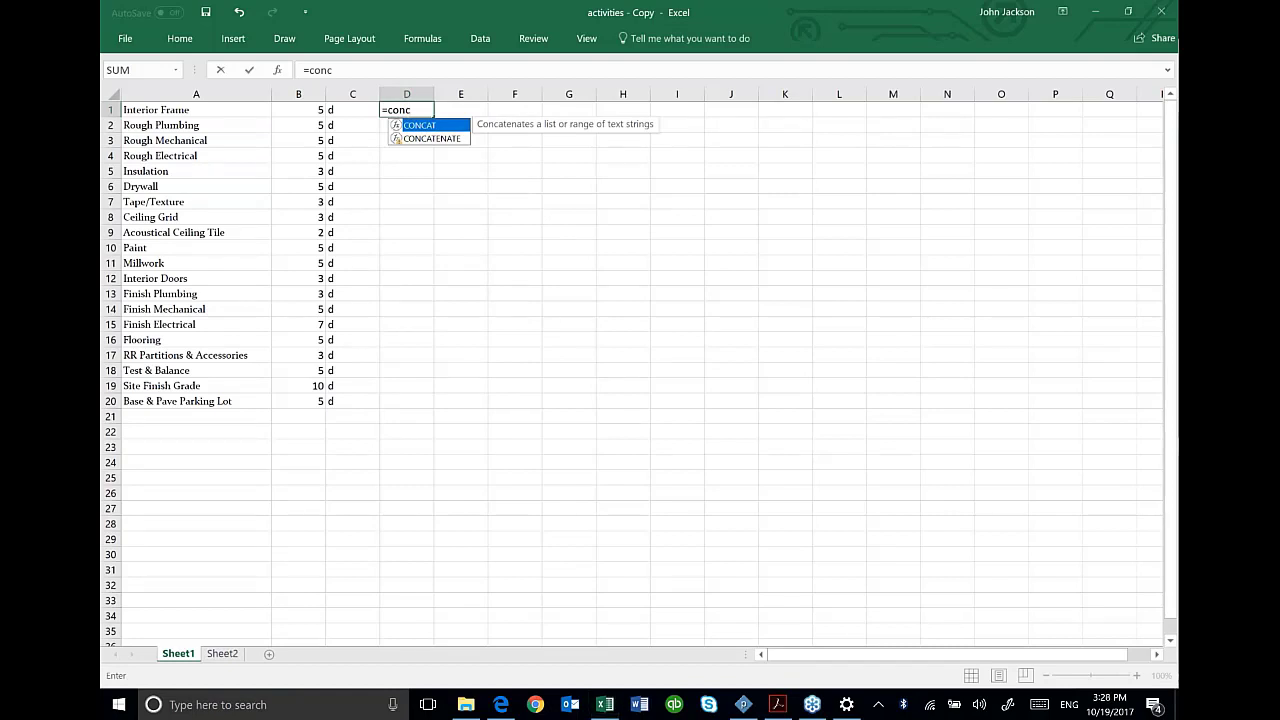
key(Tab)
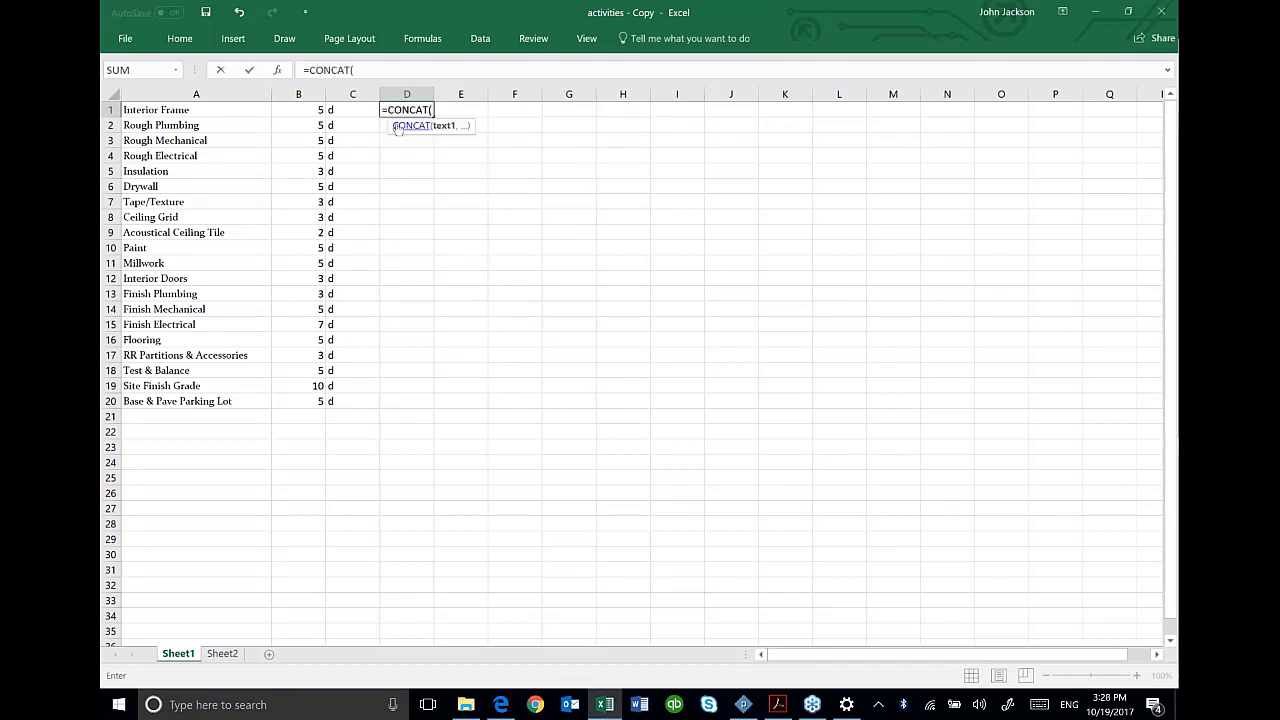
click(316, 110)
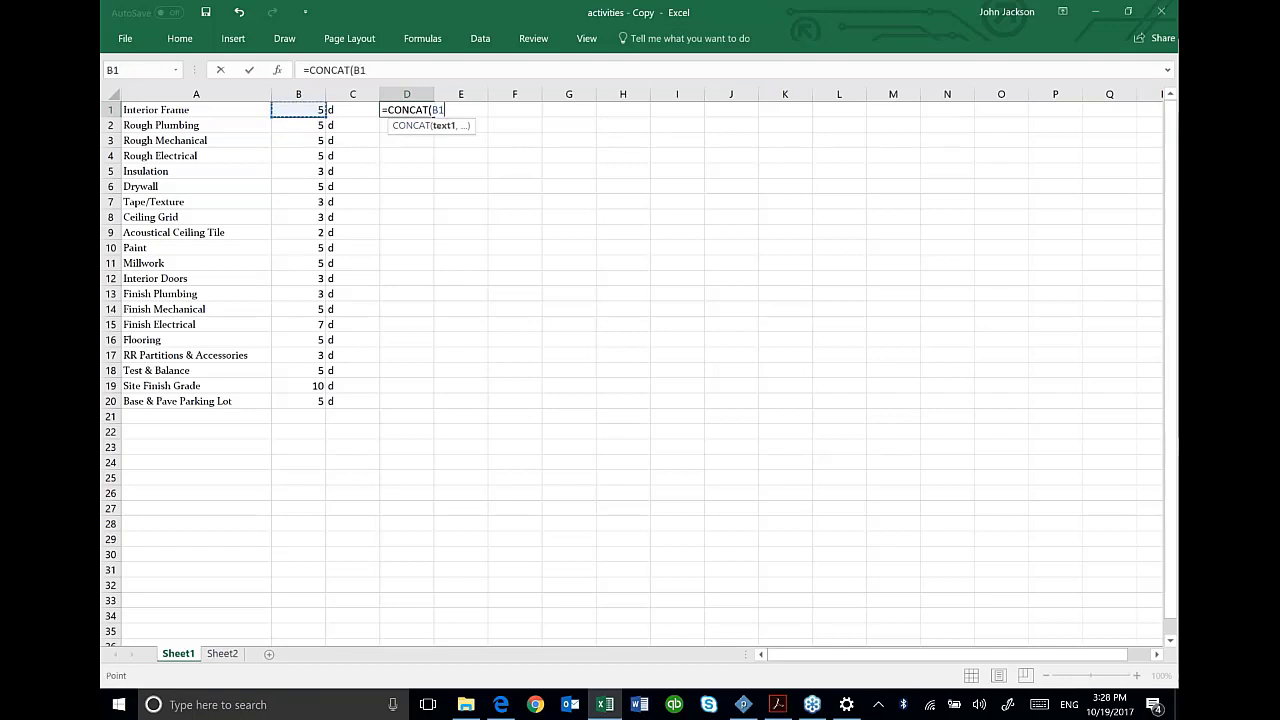
text(,)
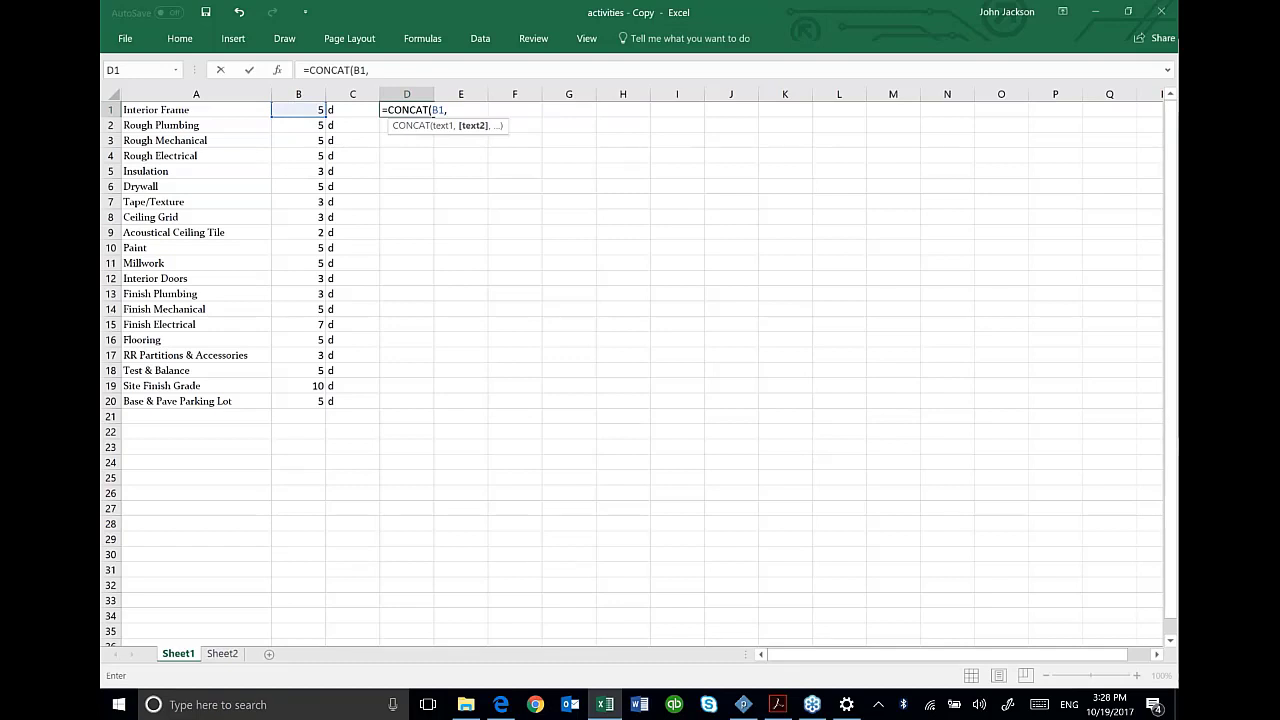
click(348, 110)
text())
key(Return)
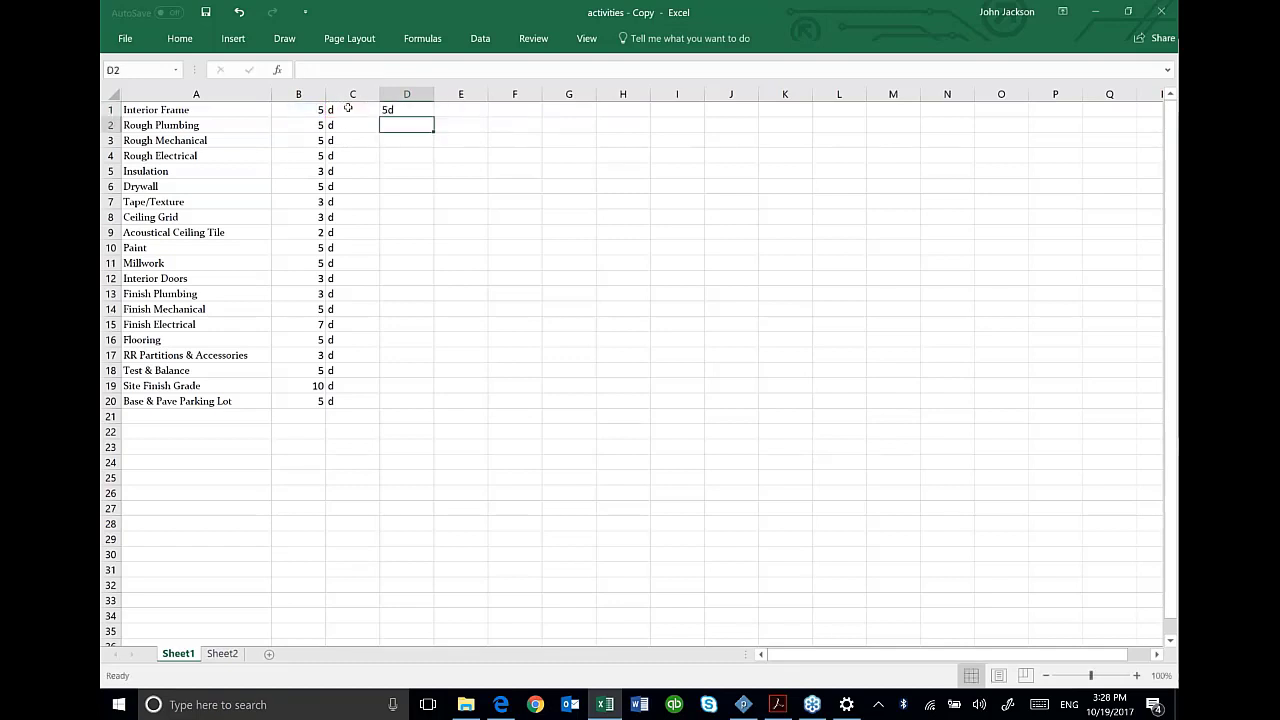
click(419, 110)
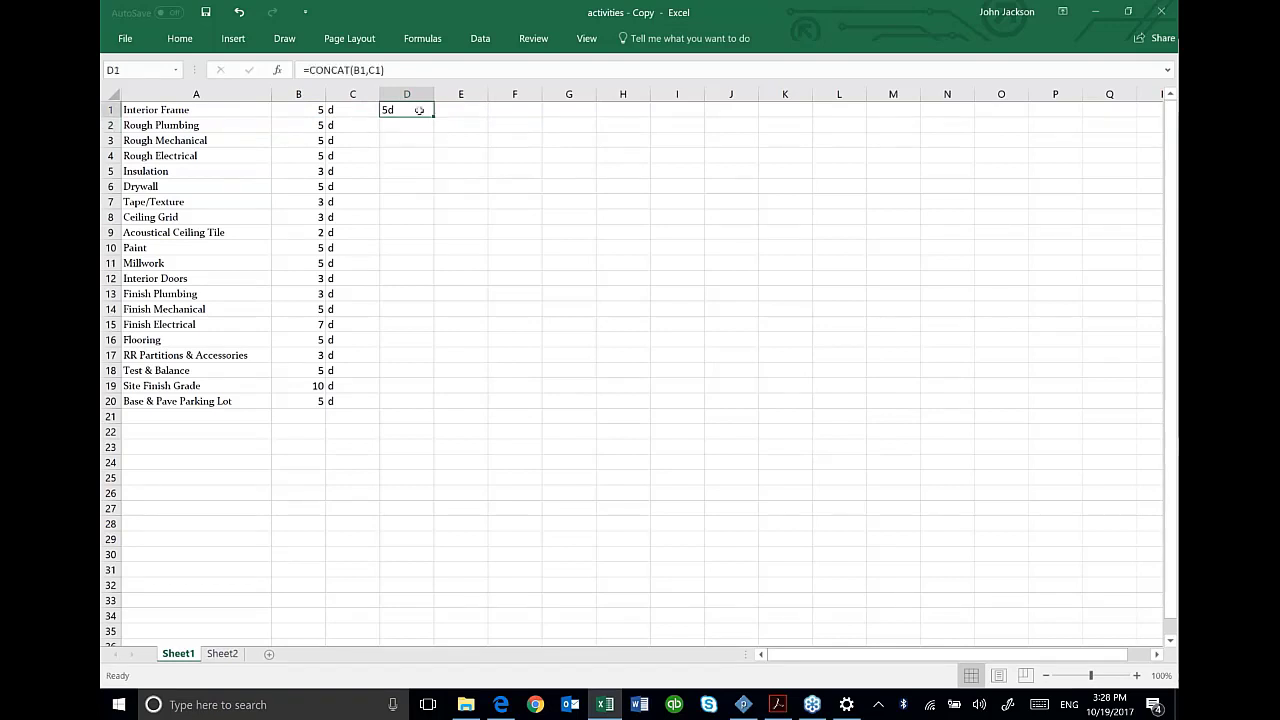
drag(433, 116, 400, 408)
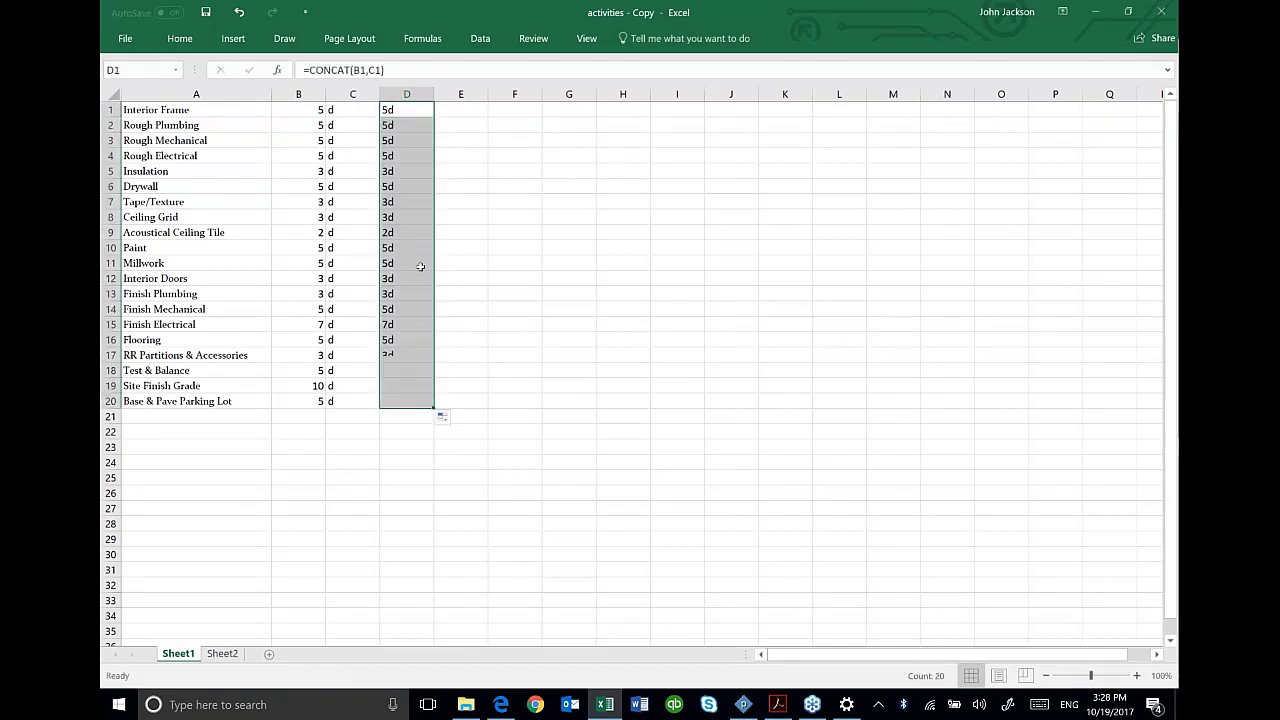
Replace the formulas in D1:D20 with their values by copying and pasting values in place
right_click(399, 116)
click(432, 145)
right_click(415, 133)
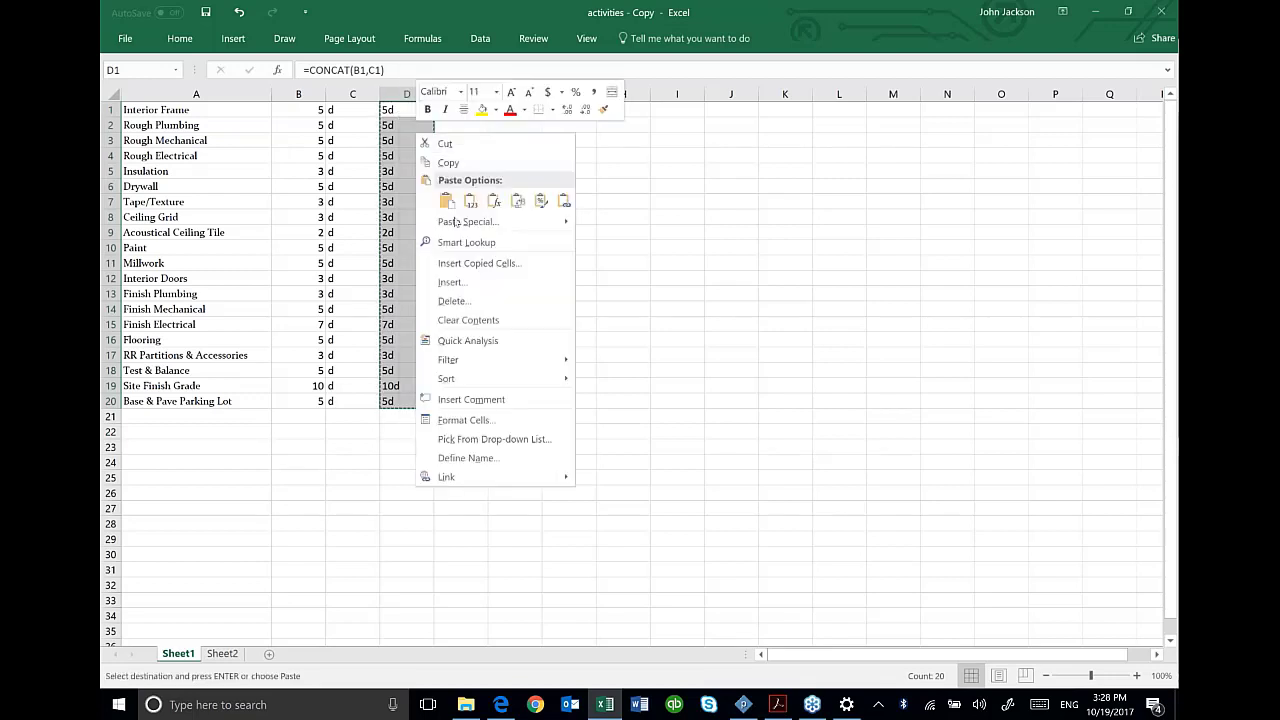
click(470, 201)
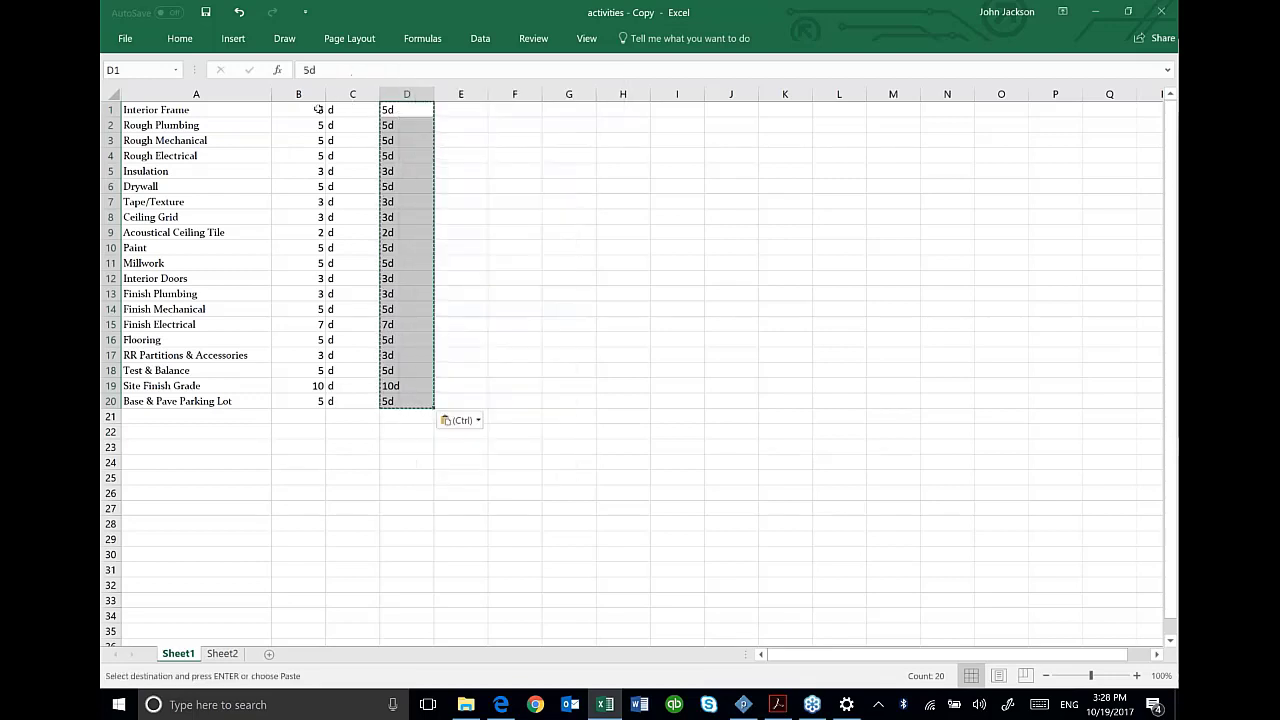
Delete cells B1:C20, shifting the combined durations left next to the activity names
drag(298, 110, 336, 401)
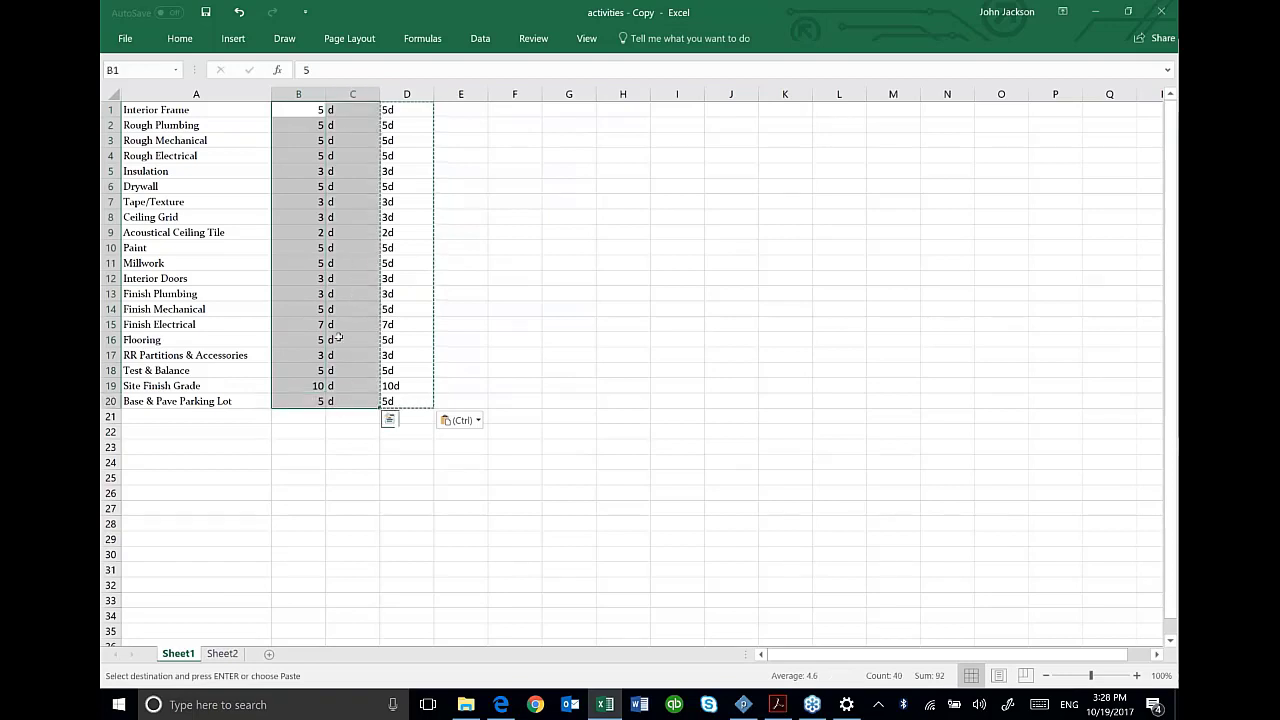
right_click(338, 338)
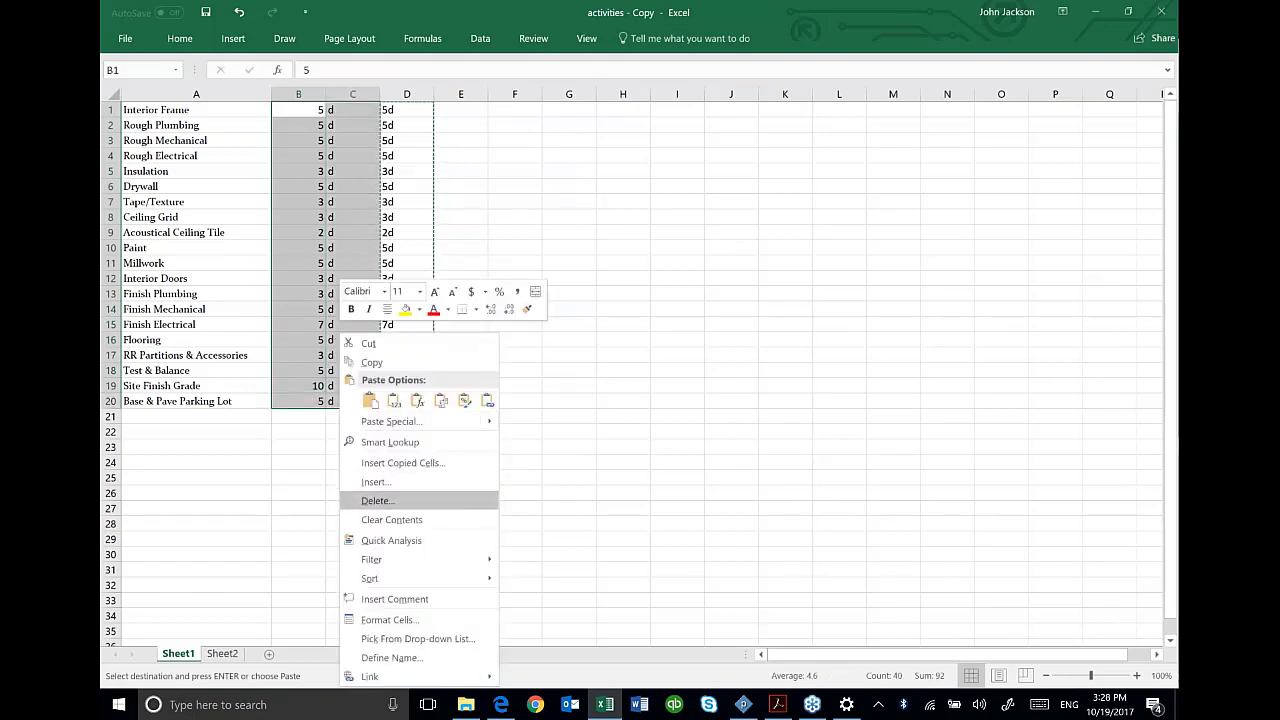
click(368, 503)
click(338, 553)
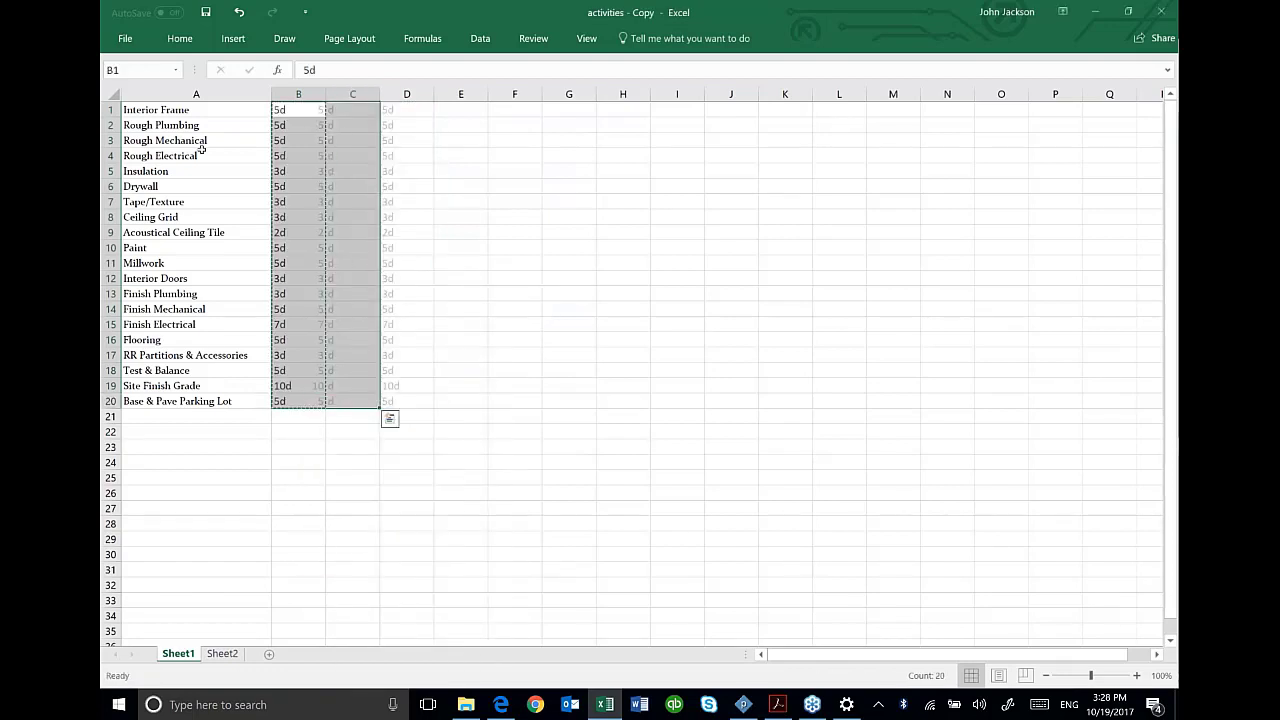
Copy the activity names and durations in A1:B20 and switch to Asta Powerproject
drag(128, 112, 290, 401)
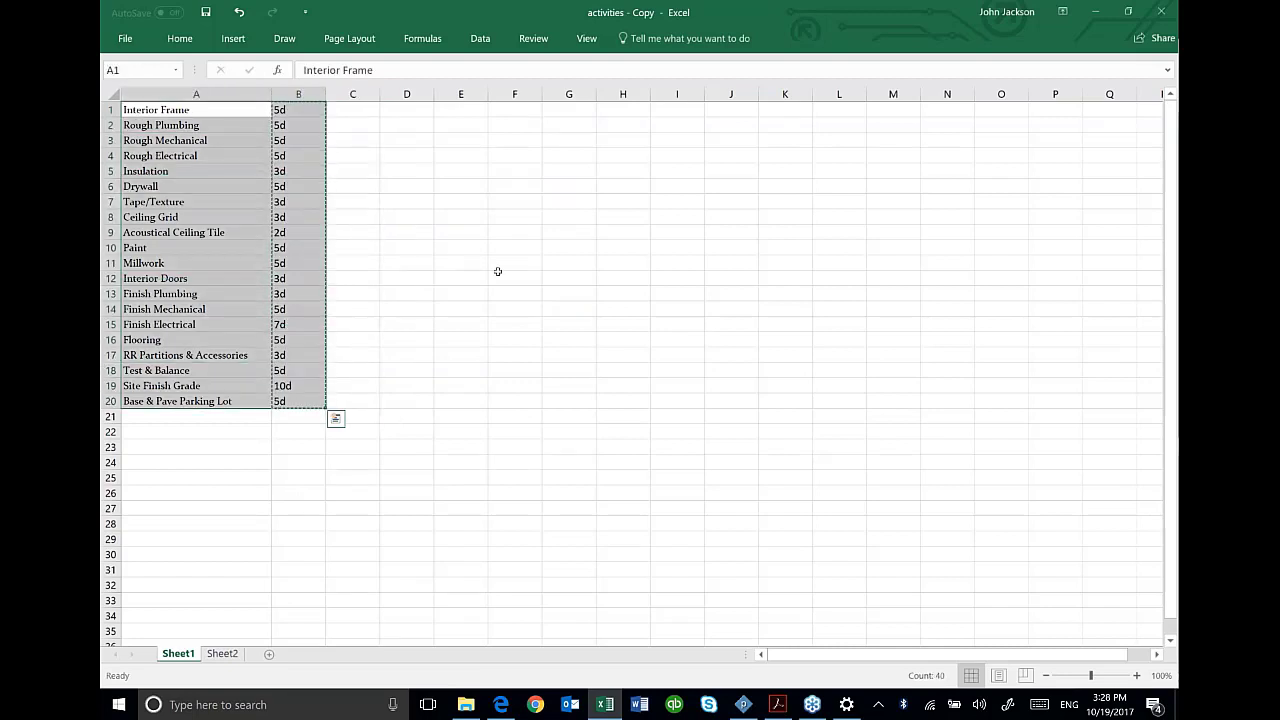
key(ctrl+c)
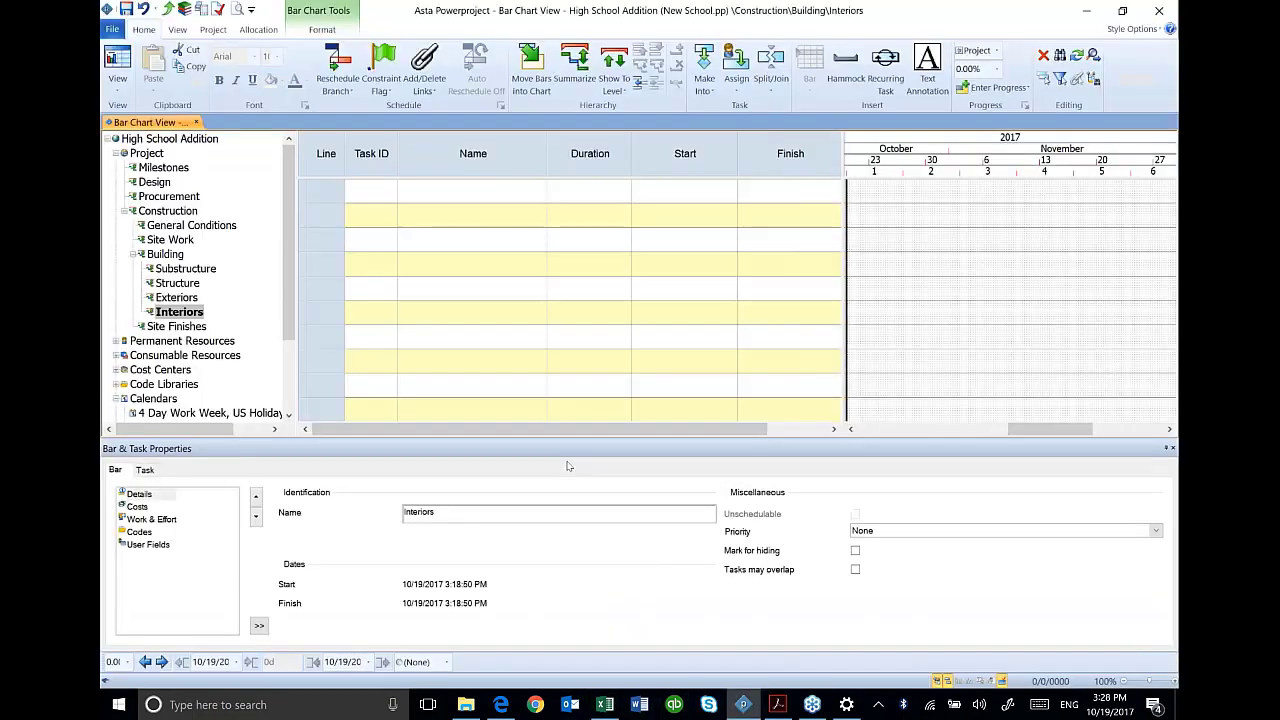
click(742, 704)
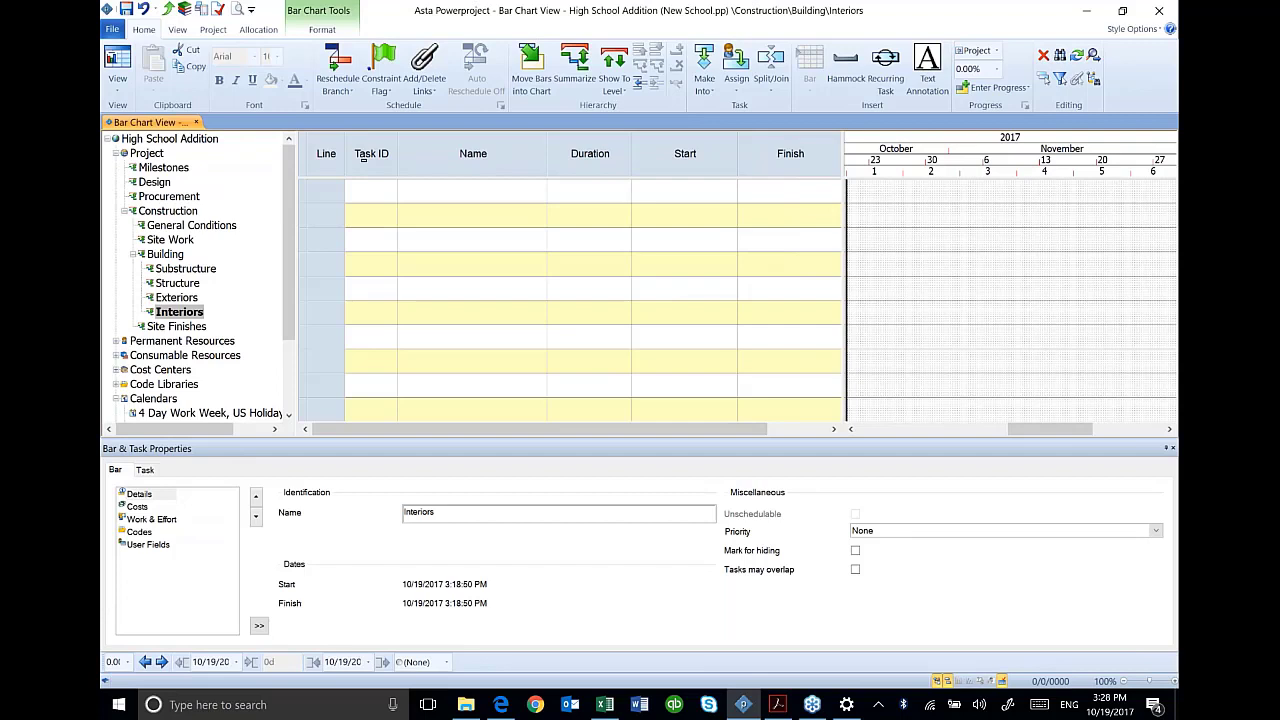
Remove the Task ID column from the Interiors bar chart table
click(365, 156)
right_click(375, 159)
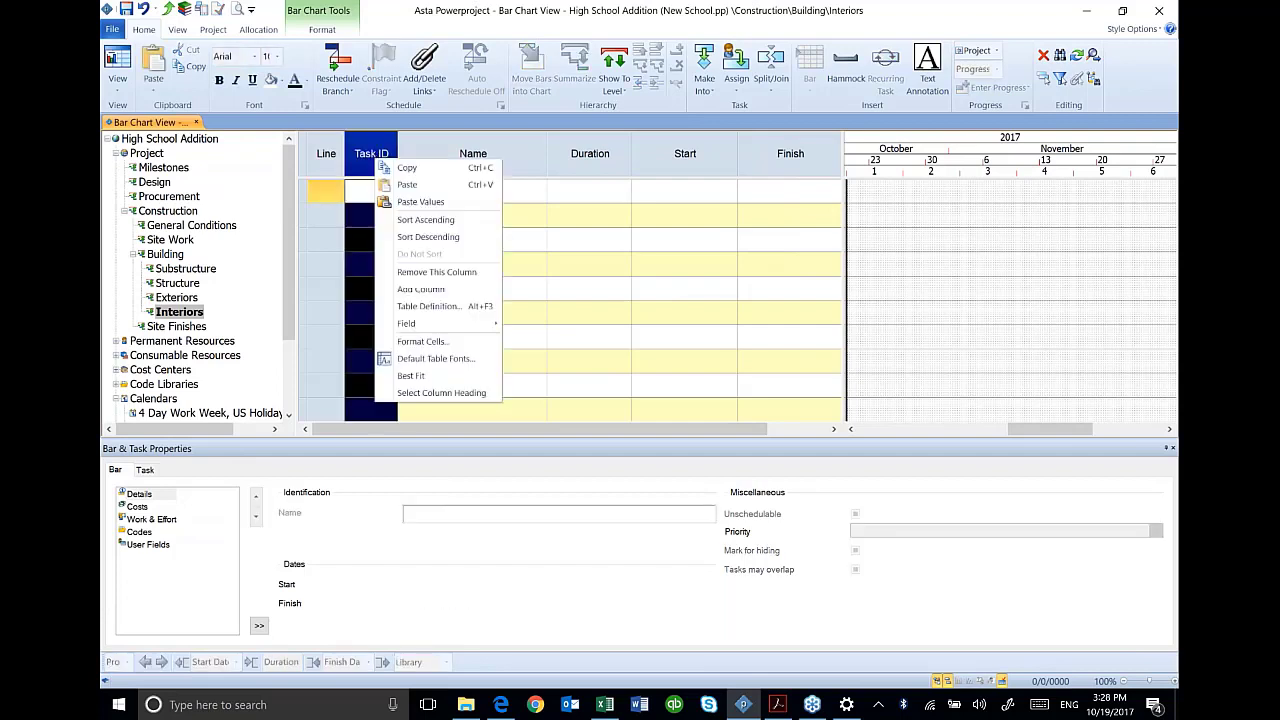
key(Down)
key(Down)
key(Down)
key(Down)
key(Down)
key(Down)
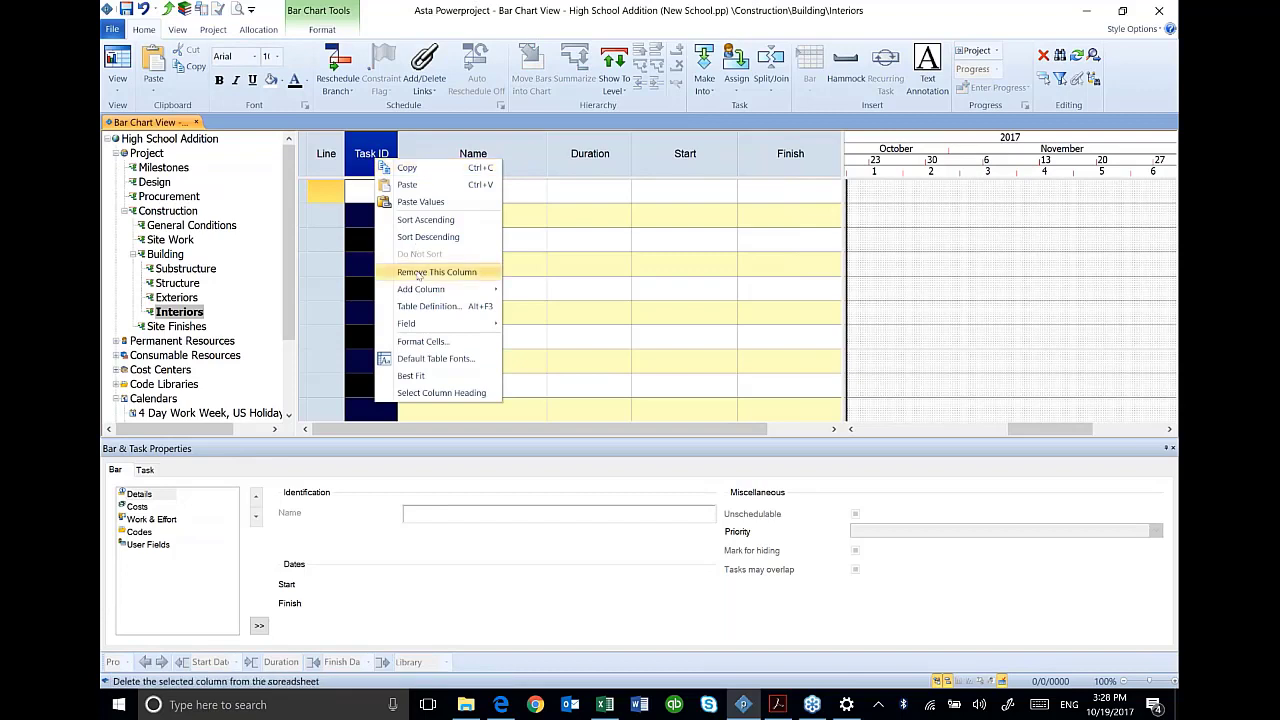
key(Return)
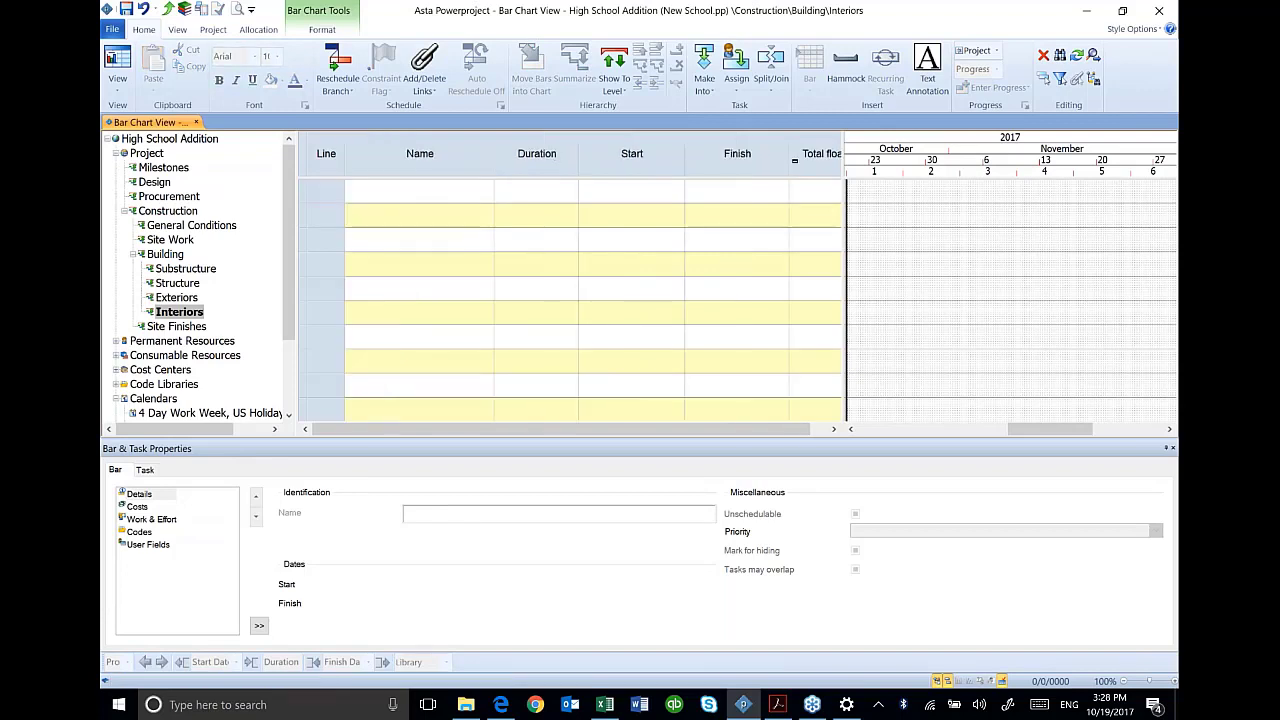
click(378, 153)
right_click(381, 155)
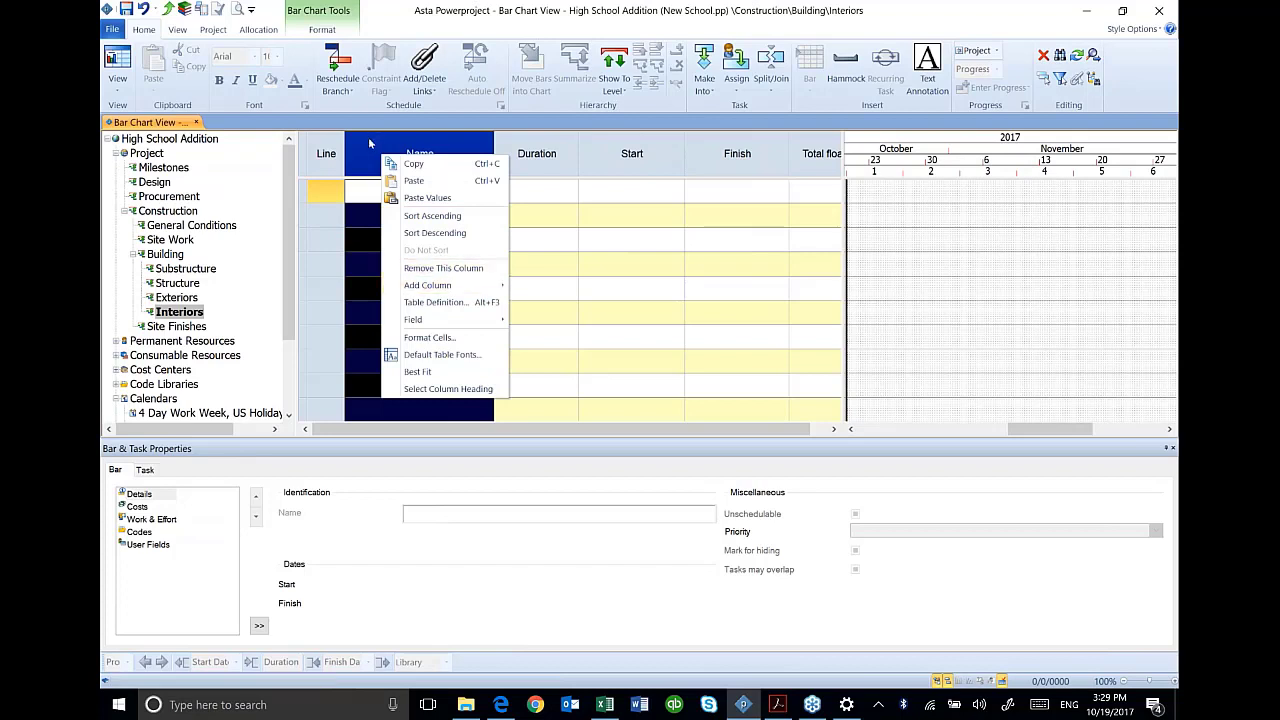
key(Escape)
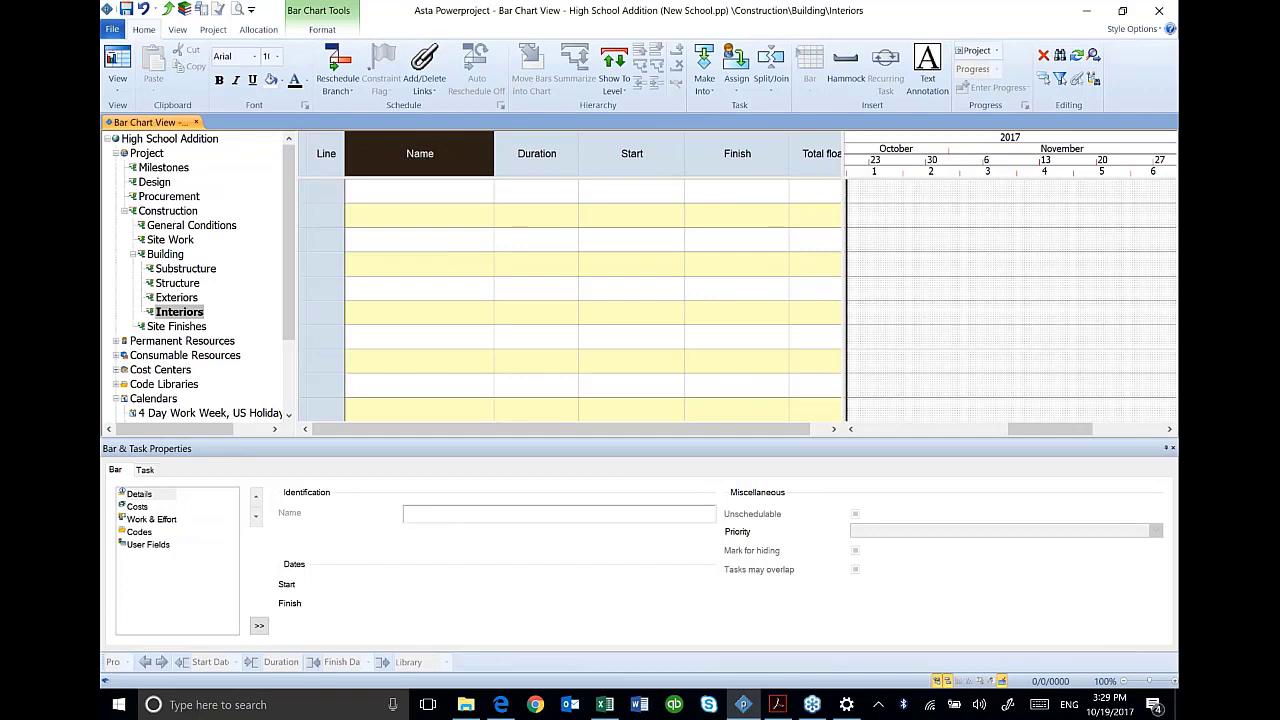
Paste the copied activities and durations into the Interiors chart starting at the first line, and check the pasted list
right_click(340, 194)
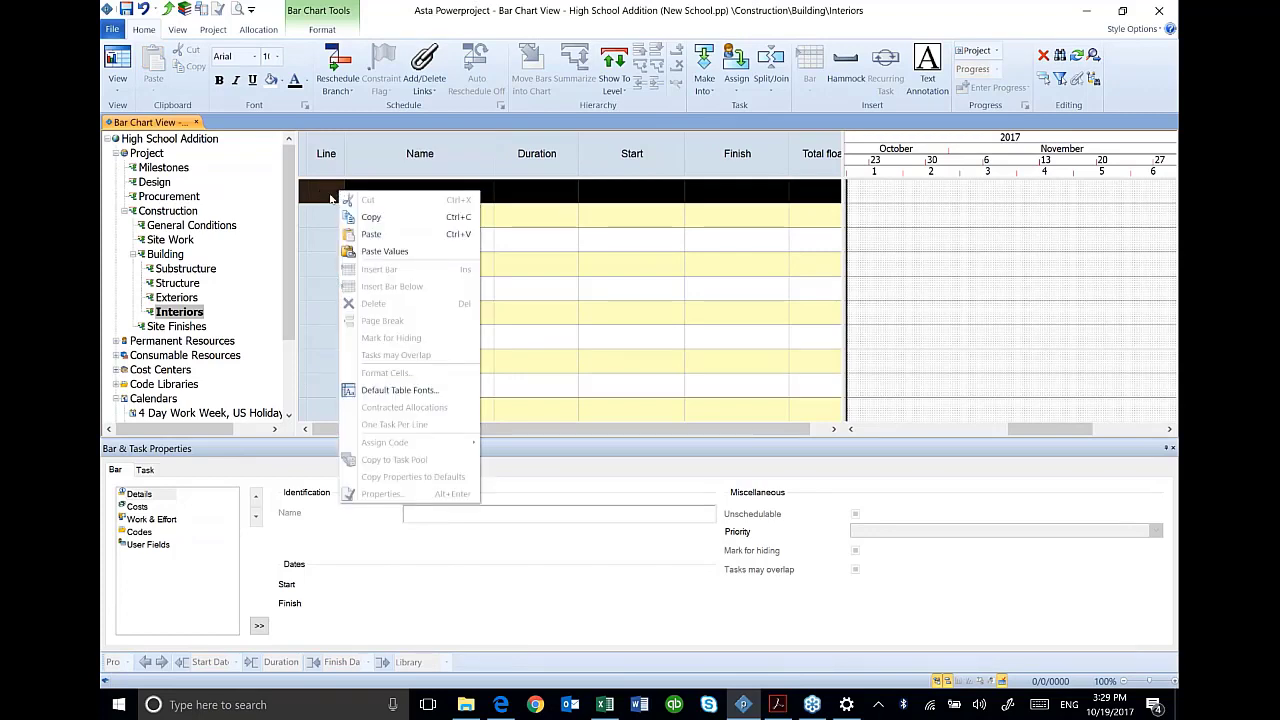
click(371, 234)
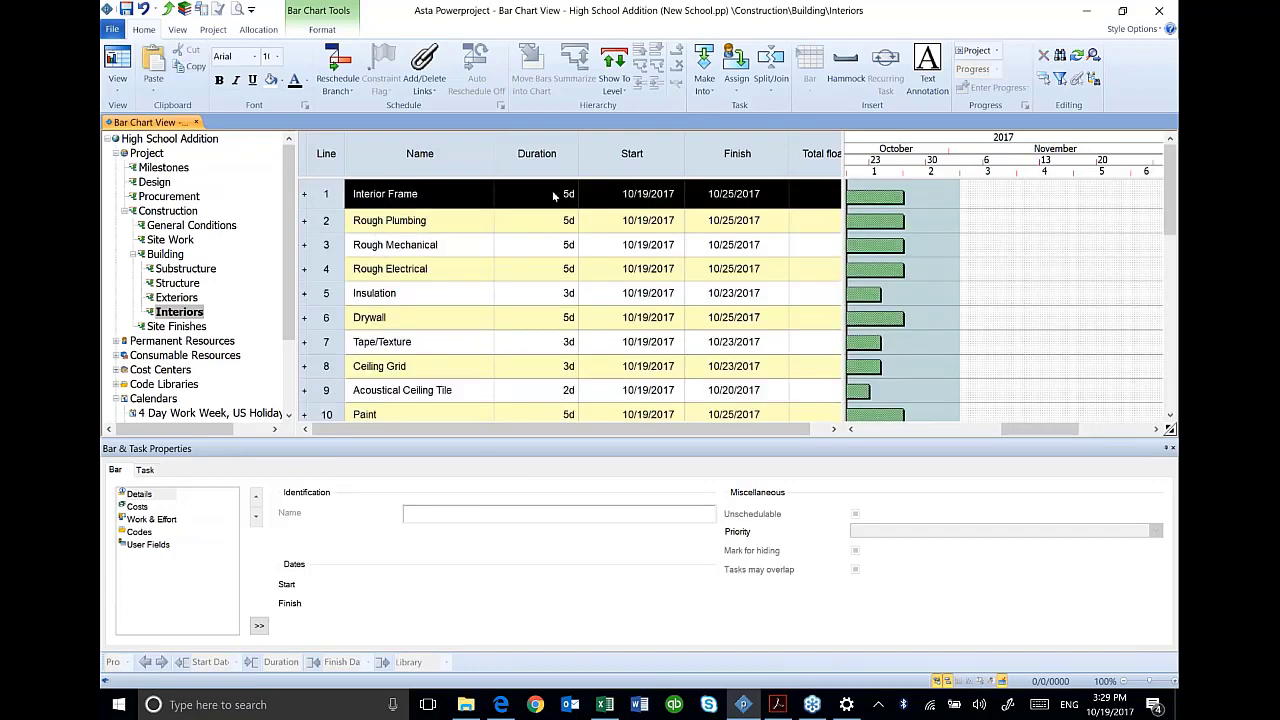
scroll(550, 289, down, 3)
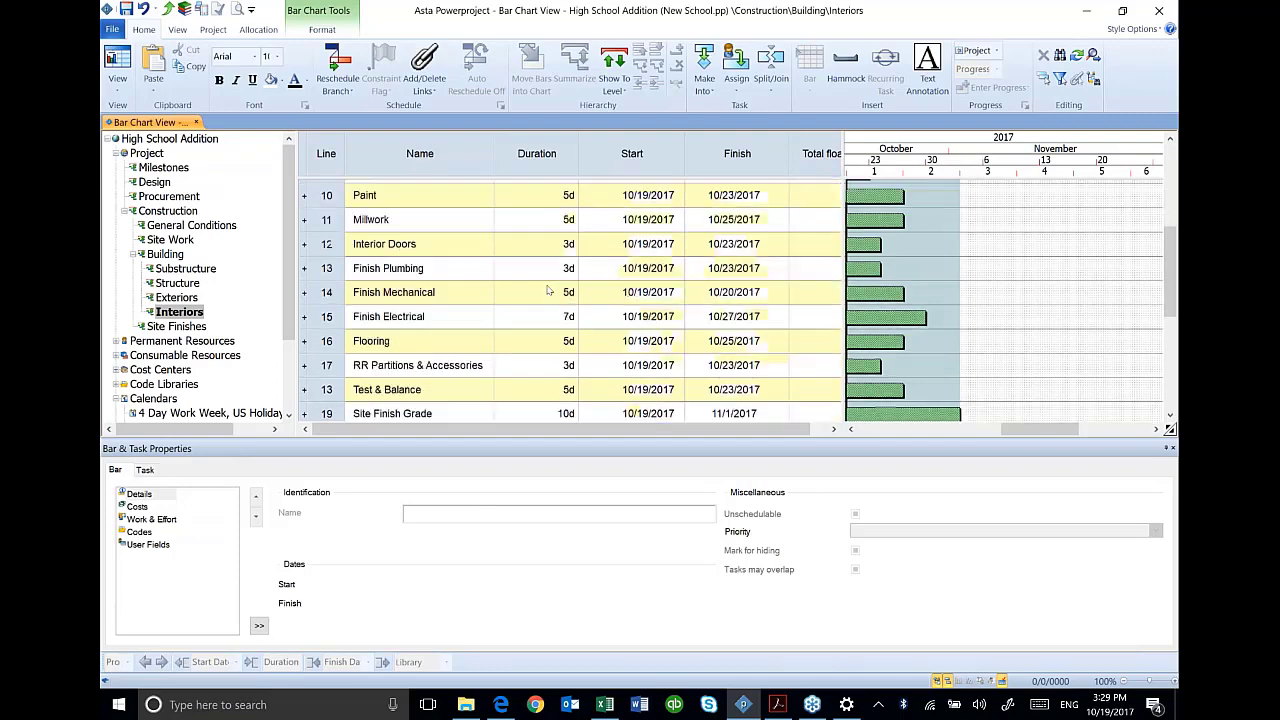
scroll(555, 280, up, 3)
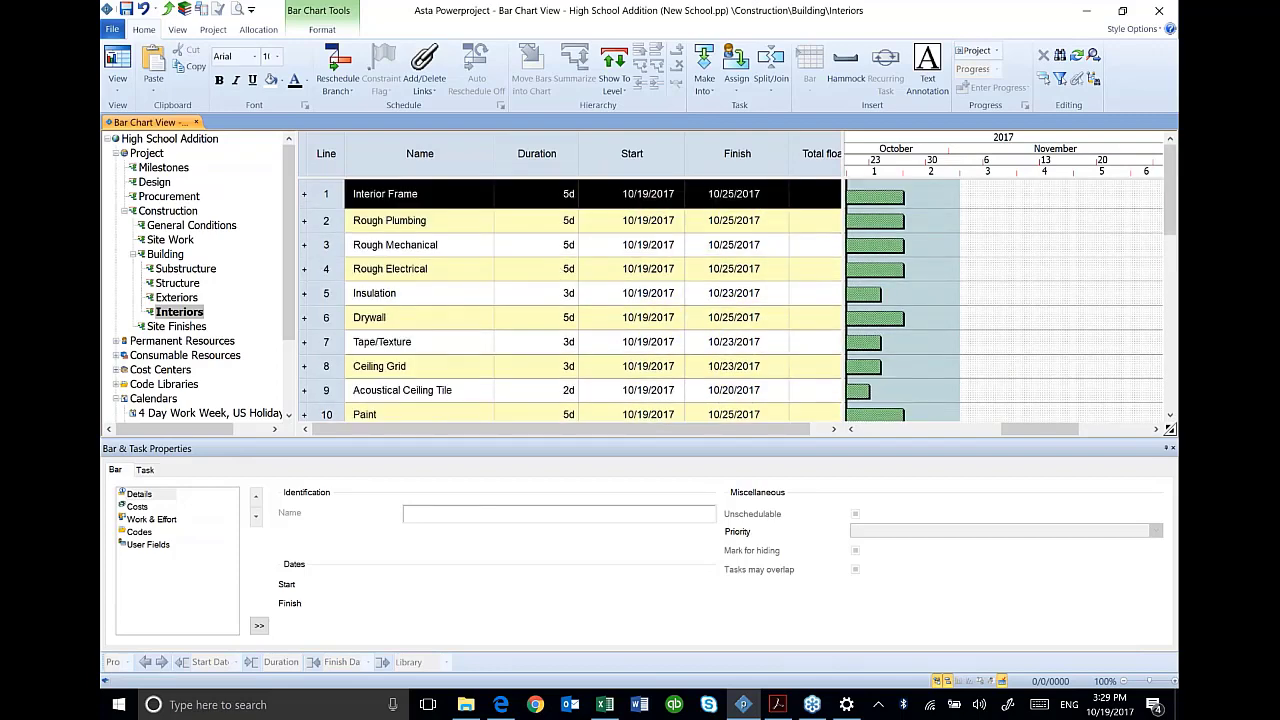
click(529, 366)
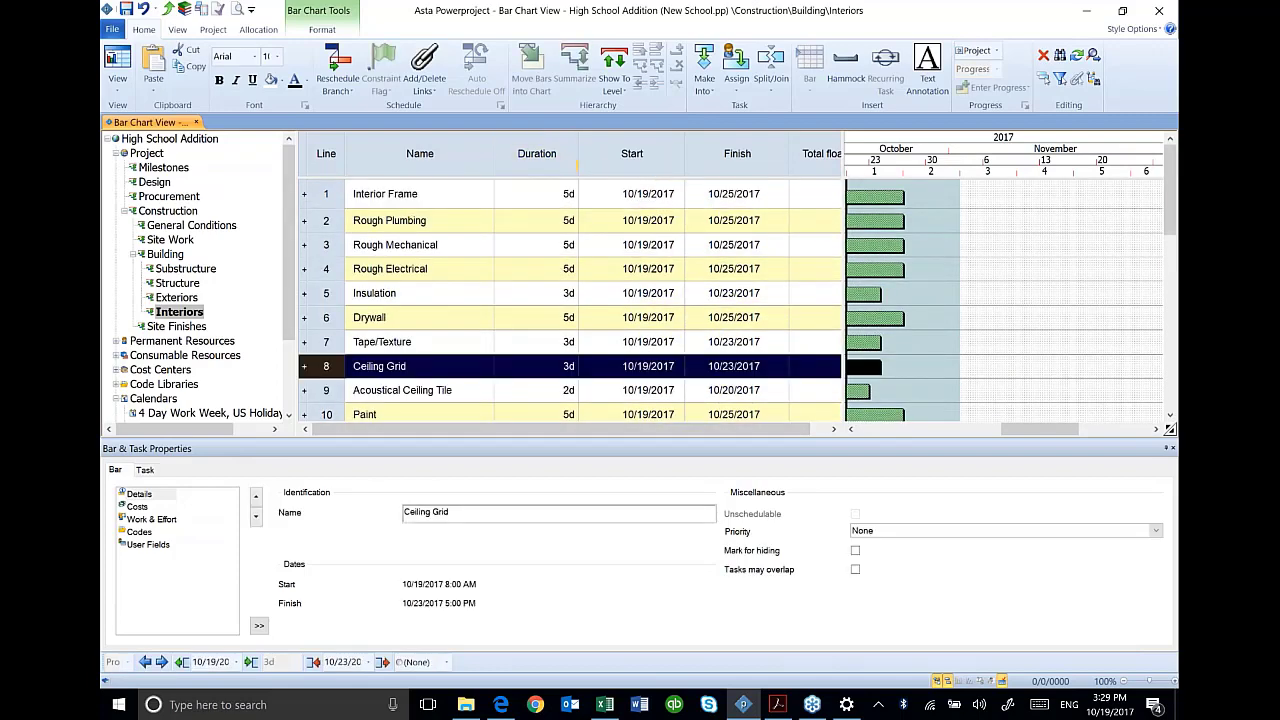
scroll(370, 245, down, 6)
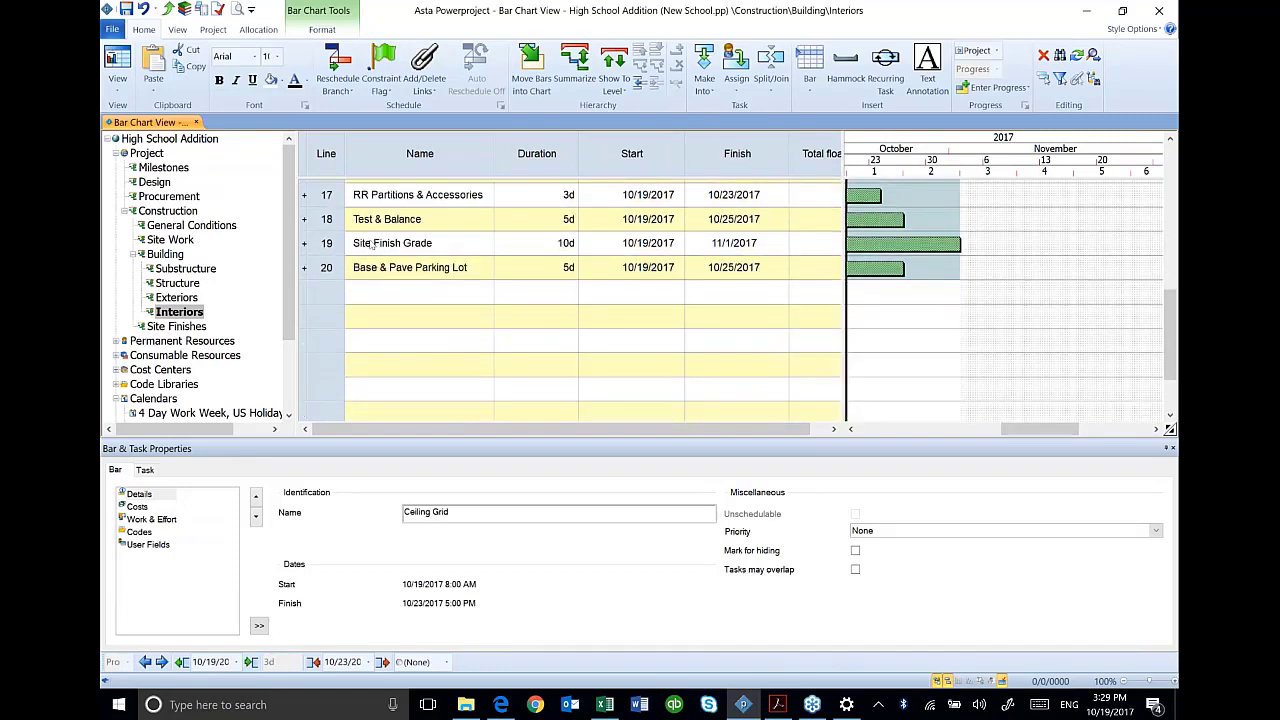
Cut the Site Finish Grade and Base & Pave Parking Lot bars from Interiors and paste them at the first line of the Site Finishes chart
click(326, 244)
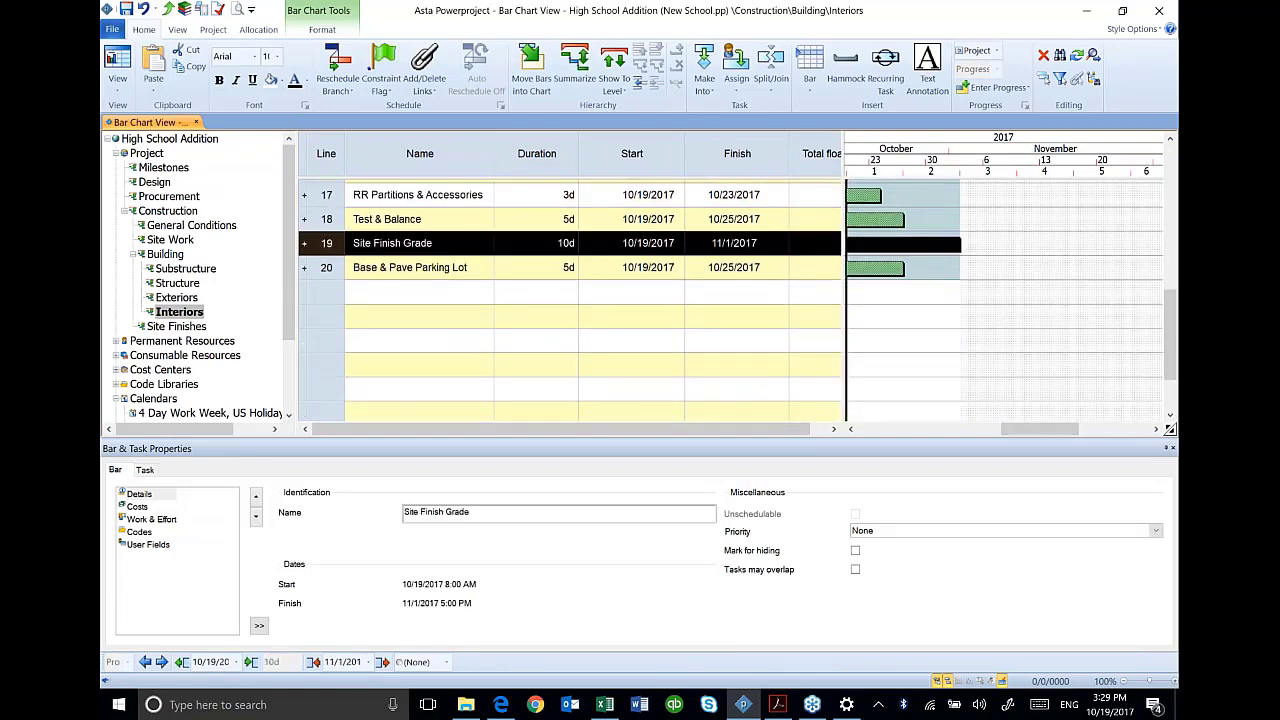
ctrl+click(321, 268)
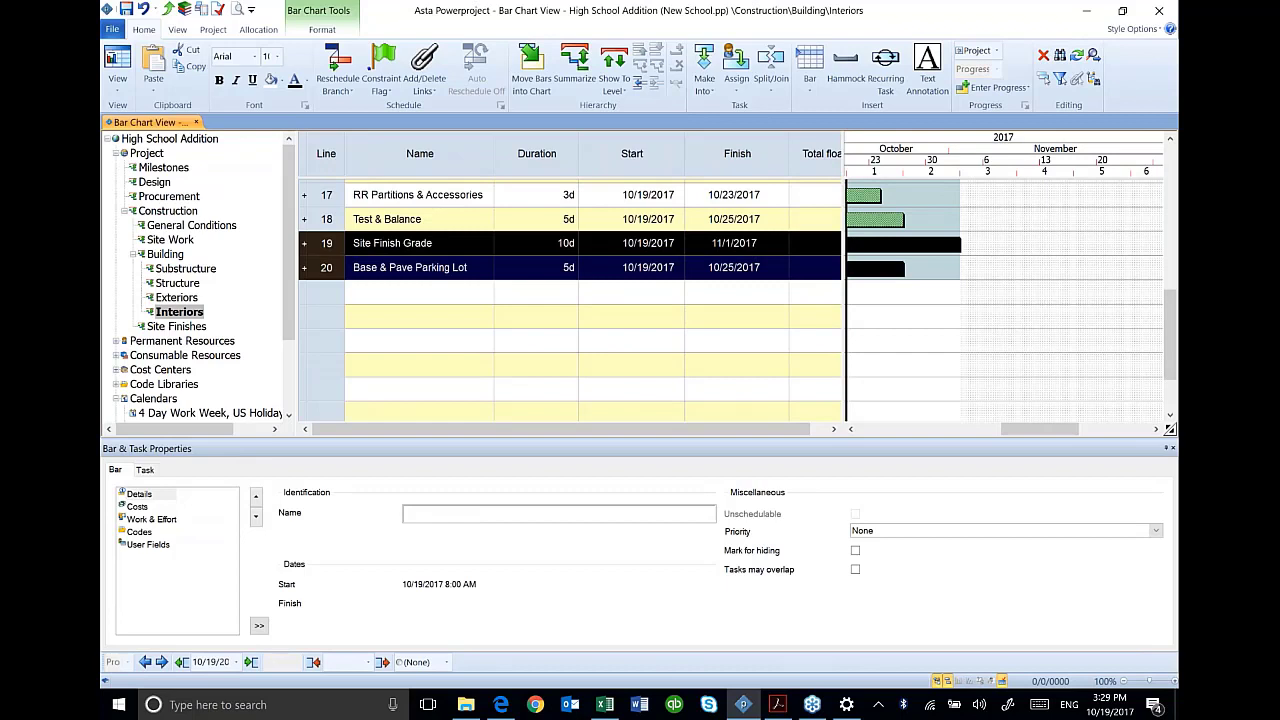
right_click(321, 268)
click(345, 275)
click(181, 326)
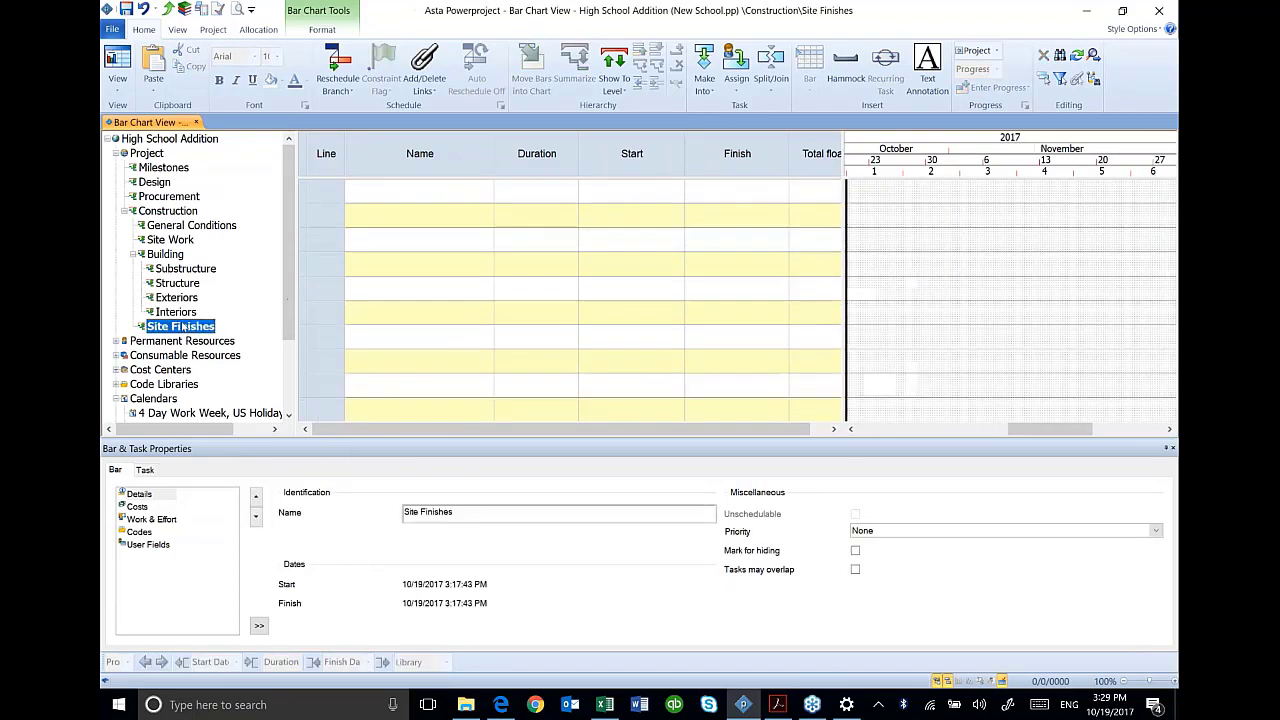
right_click(334, 191)
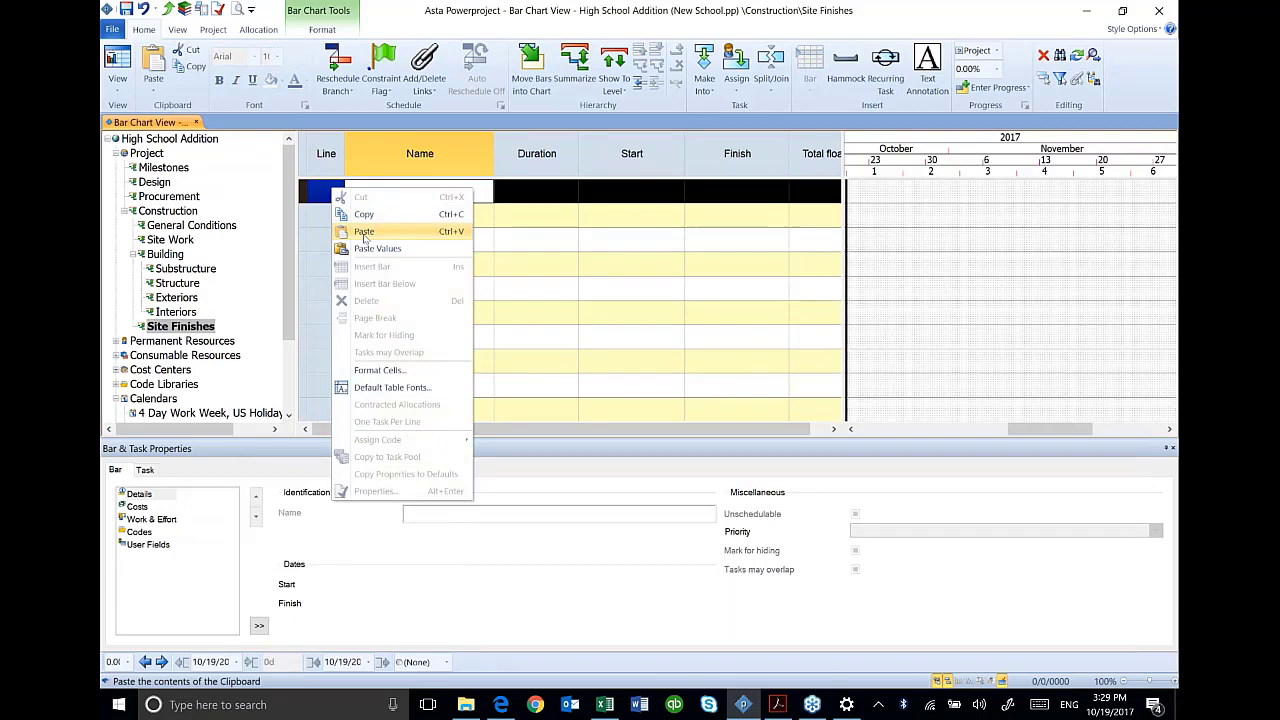
click(364, 232)
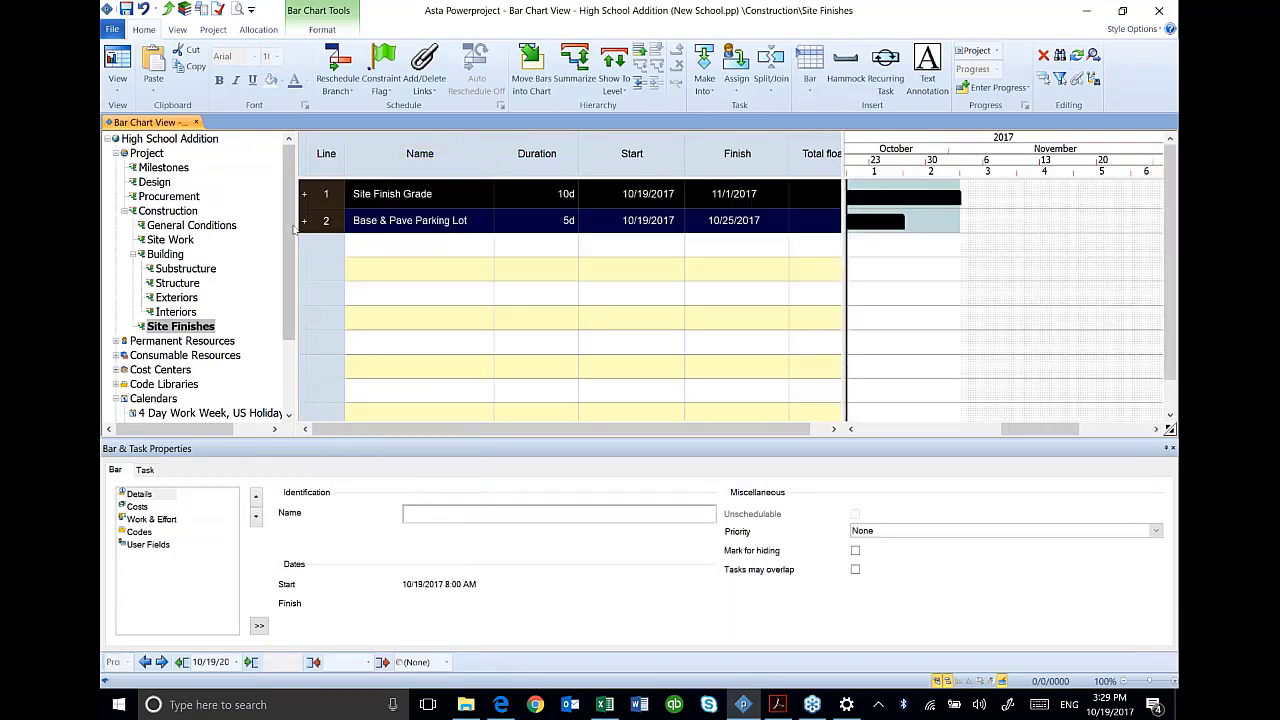
Show the whole Project chart and review the activities and durations from Milestones through Interiors
click(149, 153)
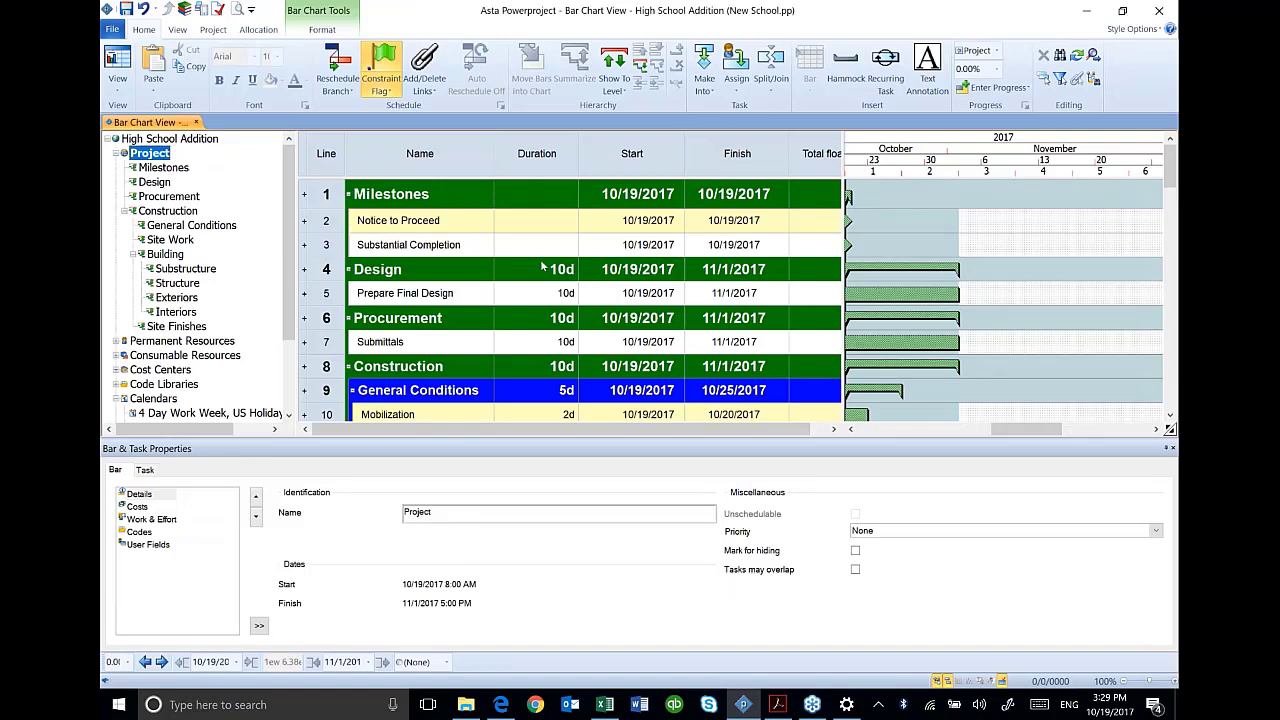
scroll(545, 268, down, 1)
scroll(545, 268, down, 7)
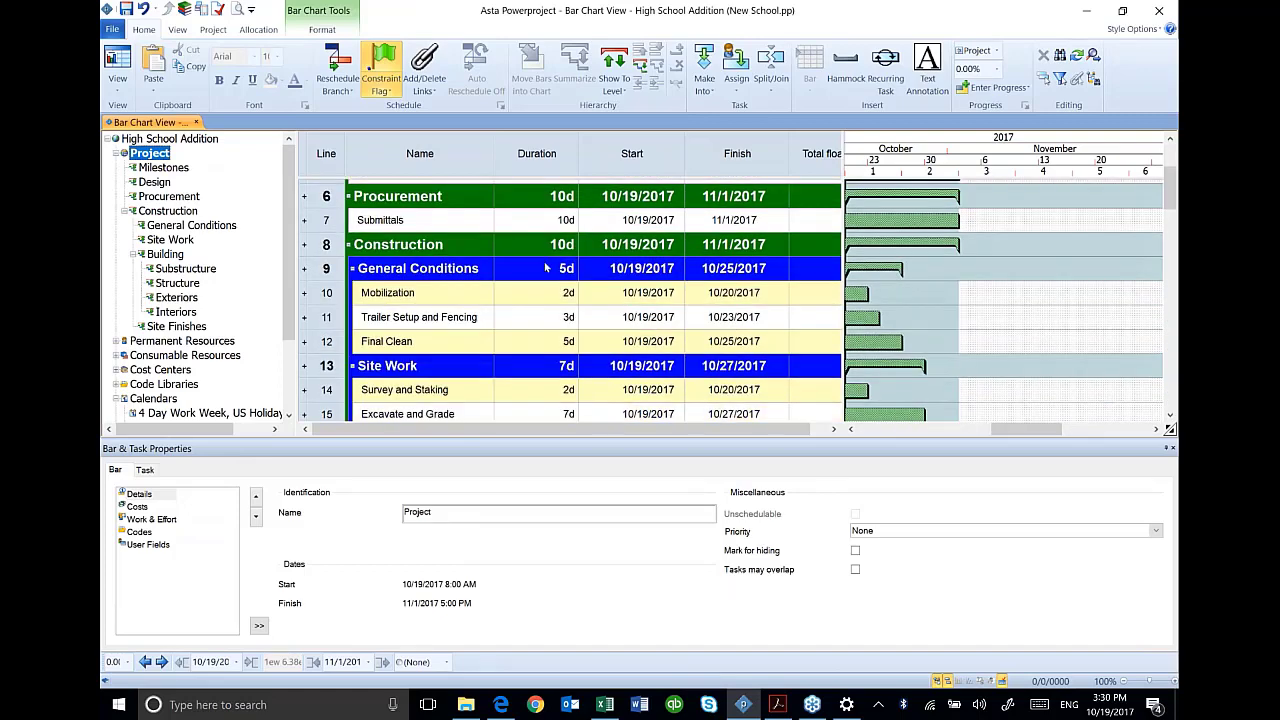
scroll(538, 266, down, 4)
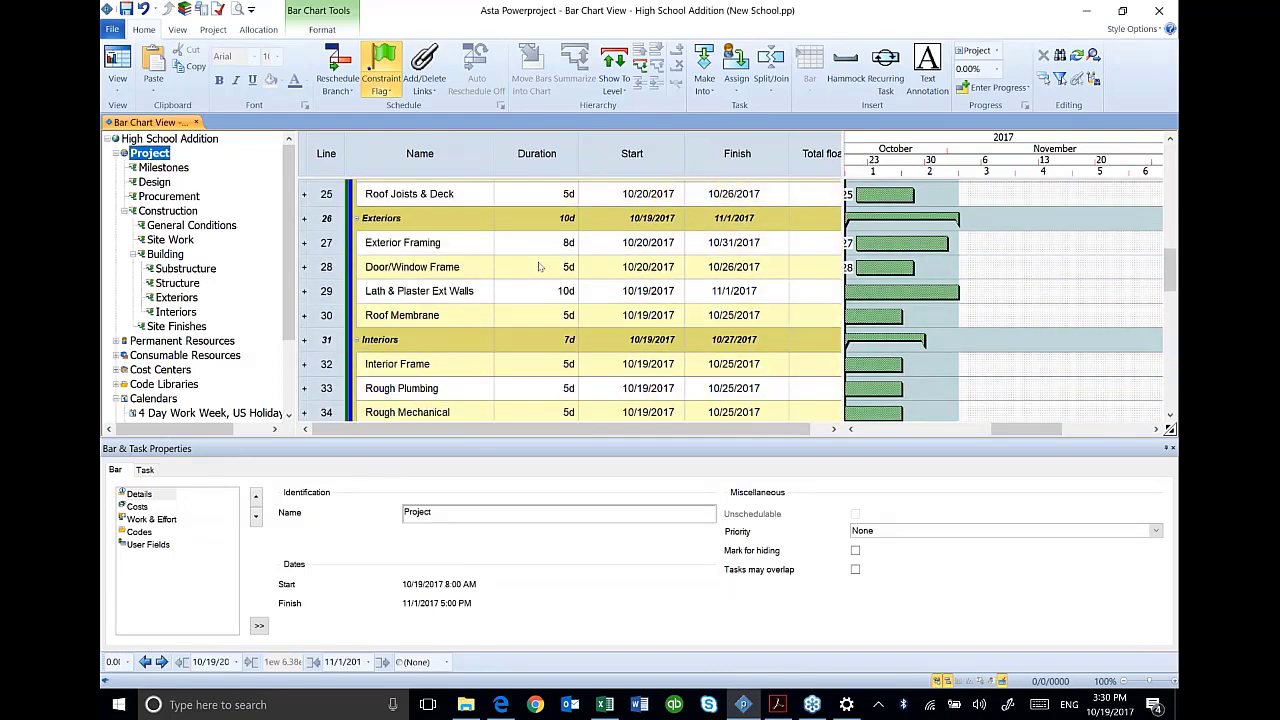
scroll(535, 268, down, 5)
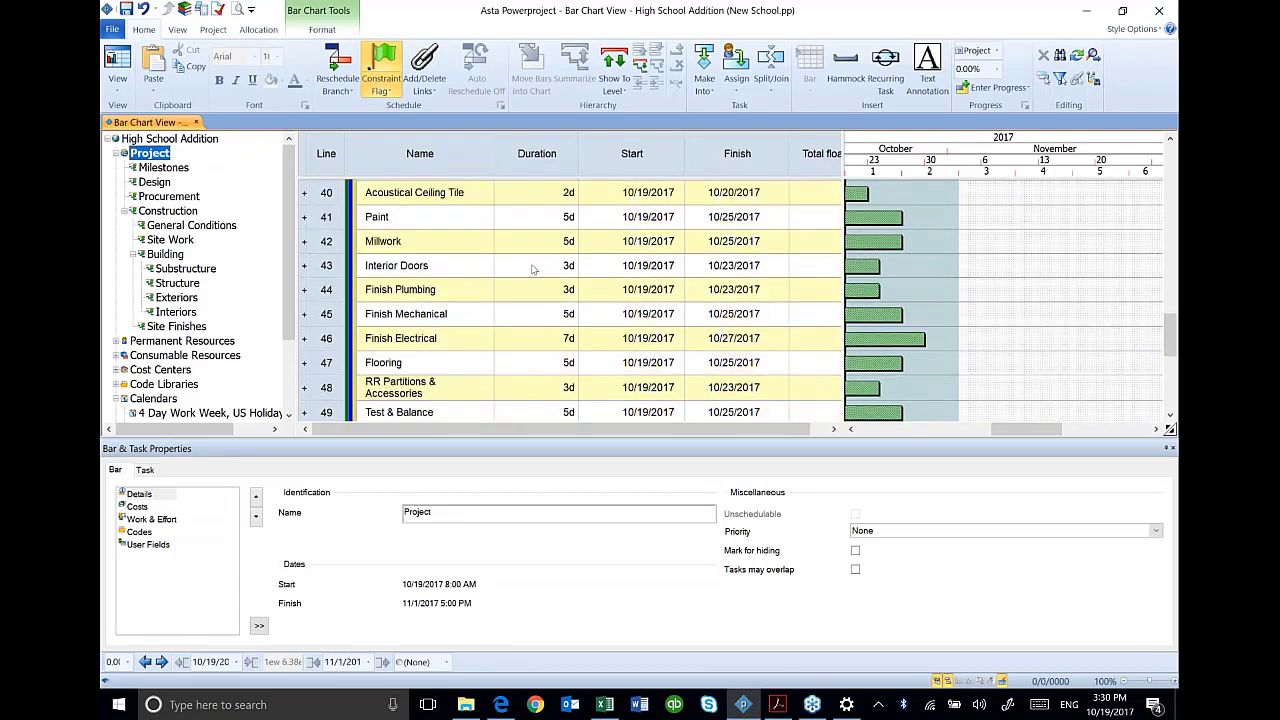
scroll(538, 270, up, 2)
scroll(538, 270, up, 4)
Review the Substructure, Structure, Exteriors and Interiors charts under Building one after another, ending at the first line of Interiors
double_click(150, 197)
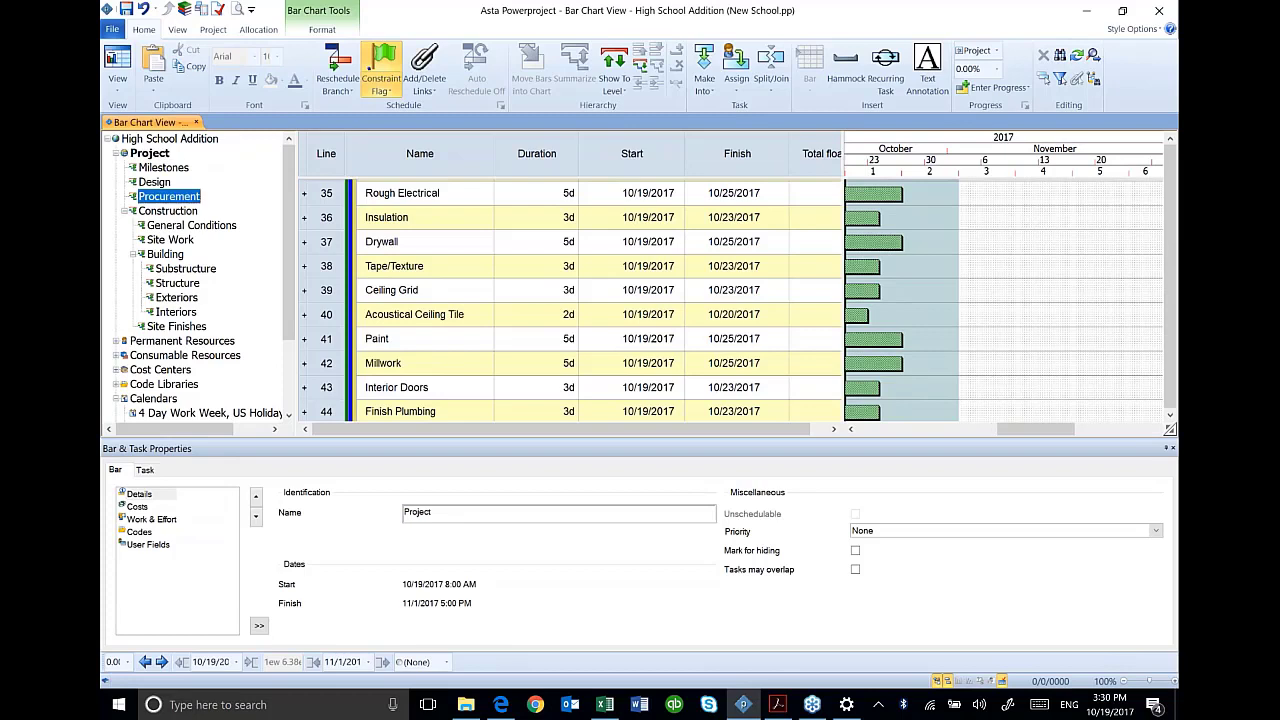
click(180, 268)
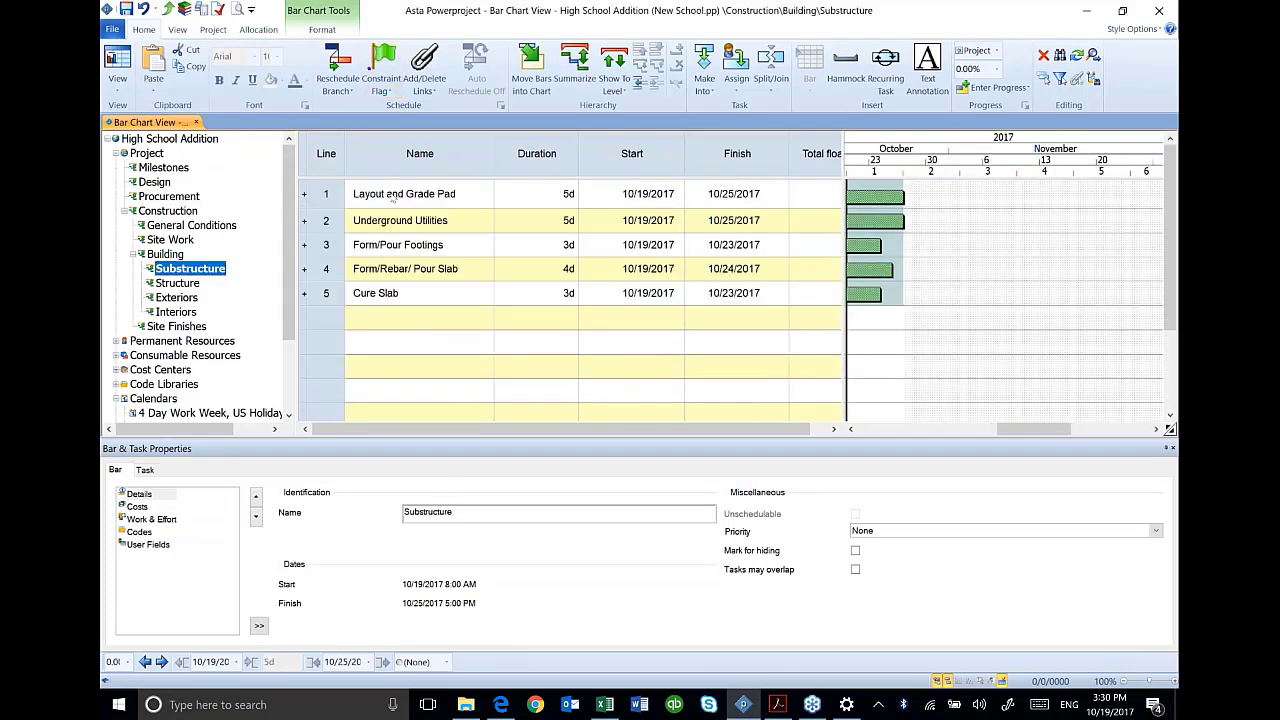
click(176, 284)
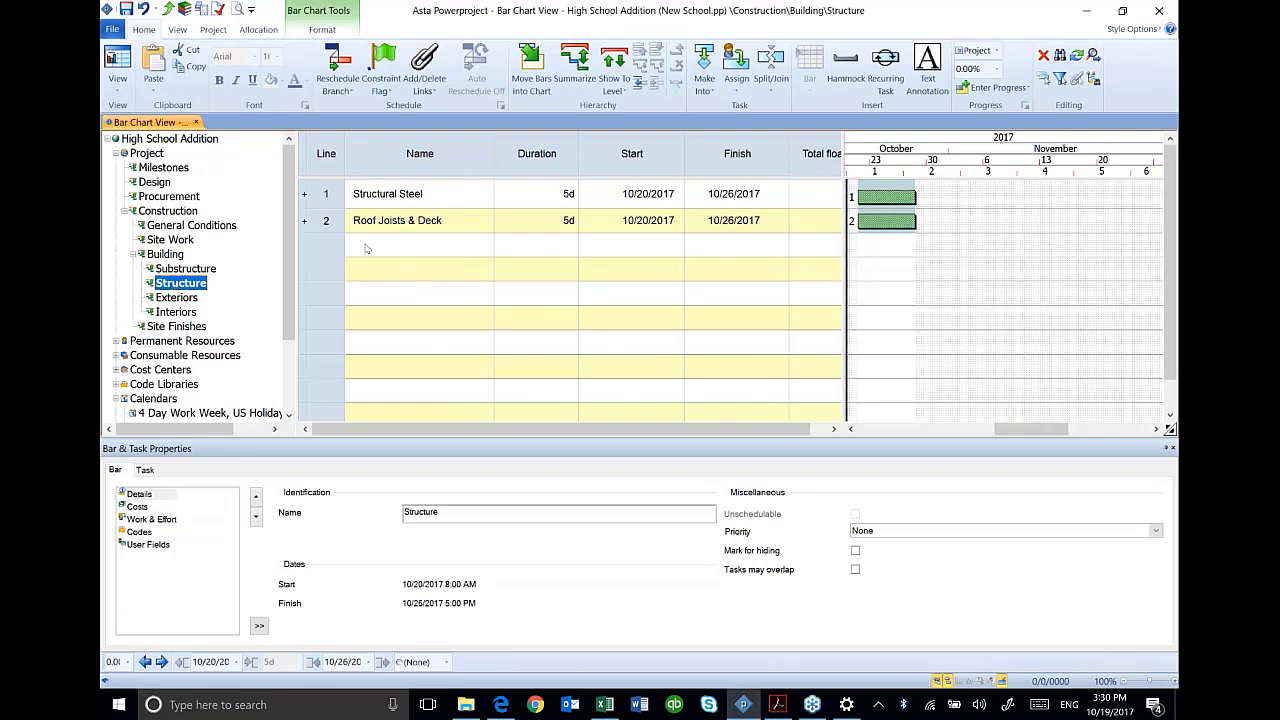
click(176, 300)
click(176, 312)
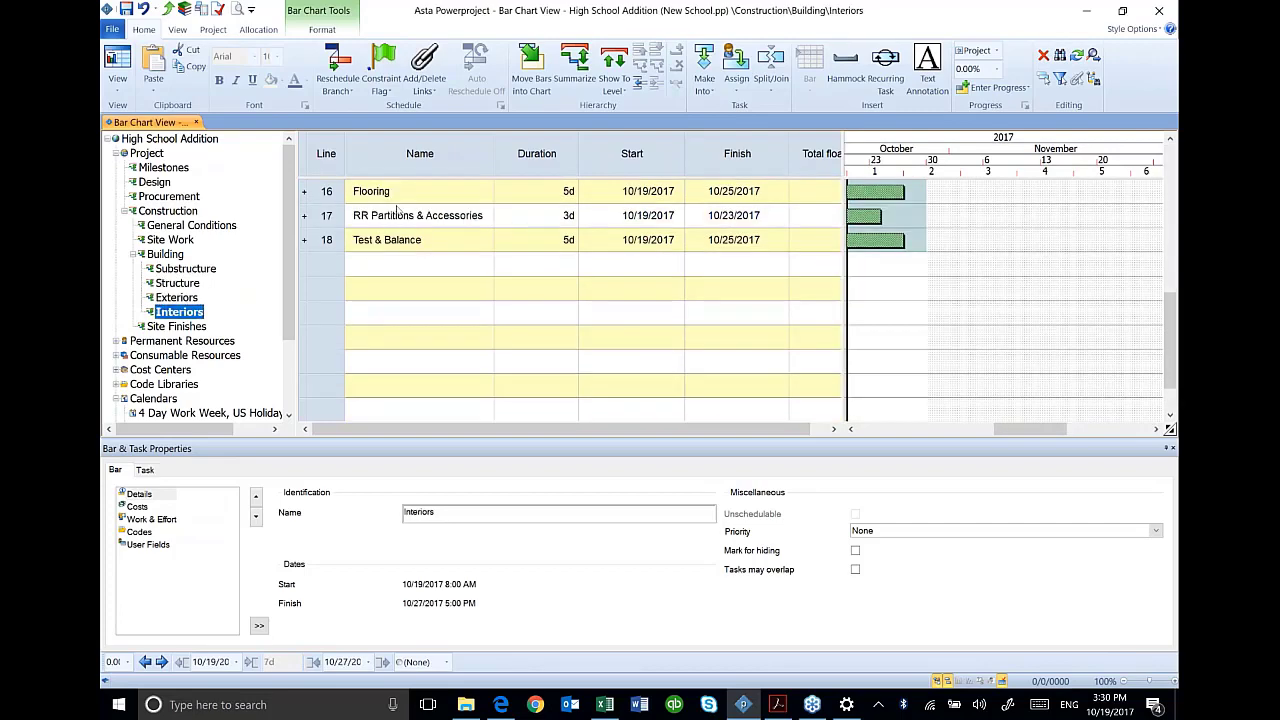
scroll(467, 278, up, 3)
scroll(490, 290, up, 2)
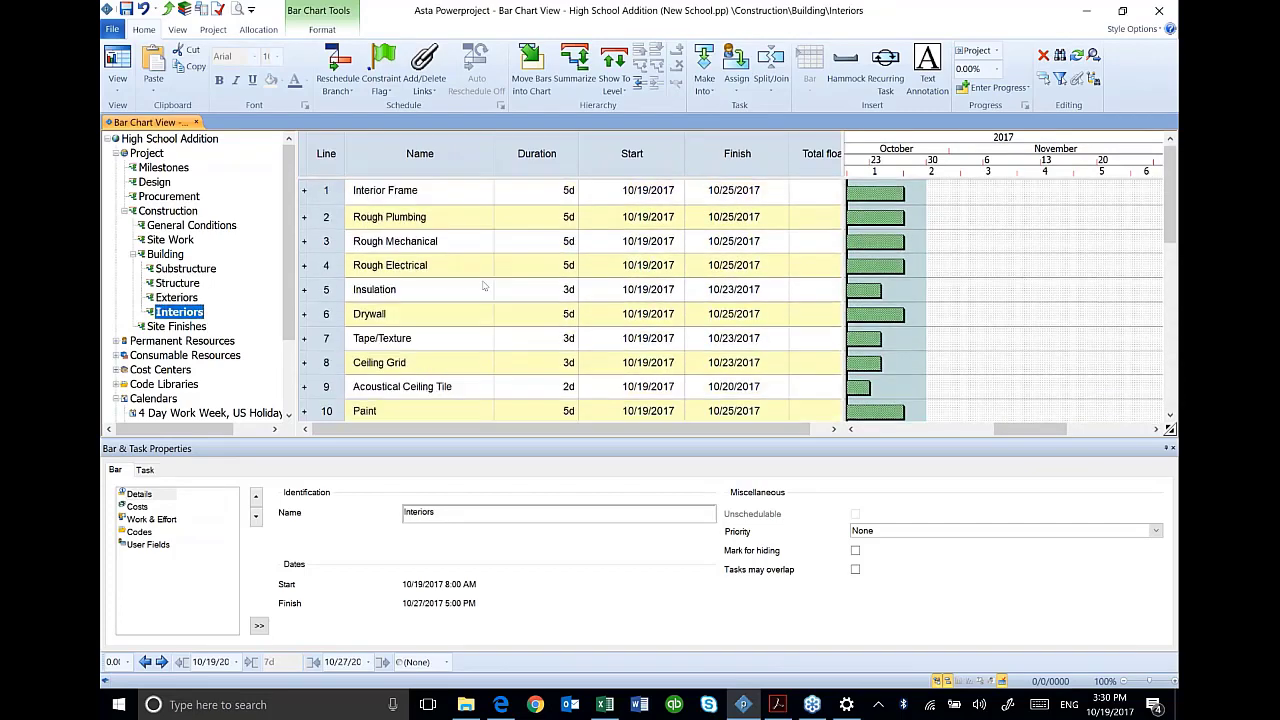